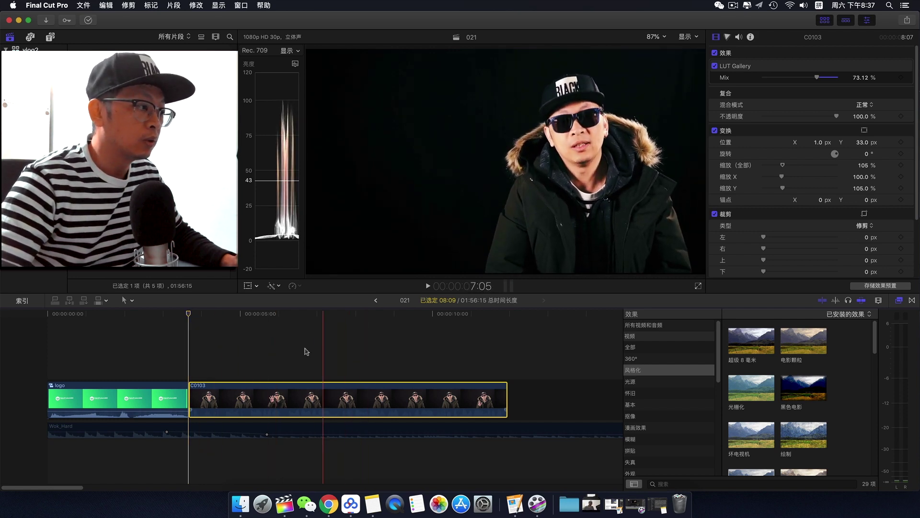
Scrub through clip C0103 to review its frames.
left_click(320, 315)
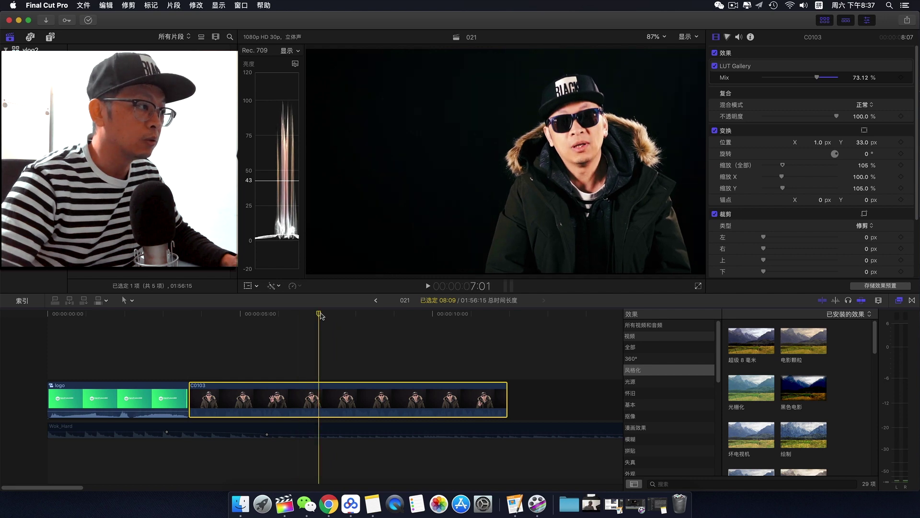
left_click_drag(320, 316, 196, 322)
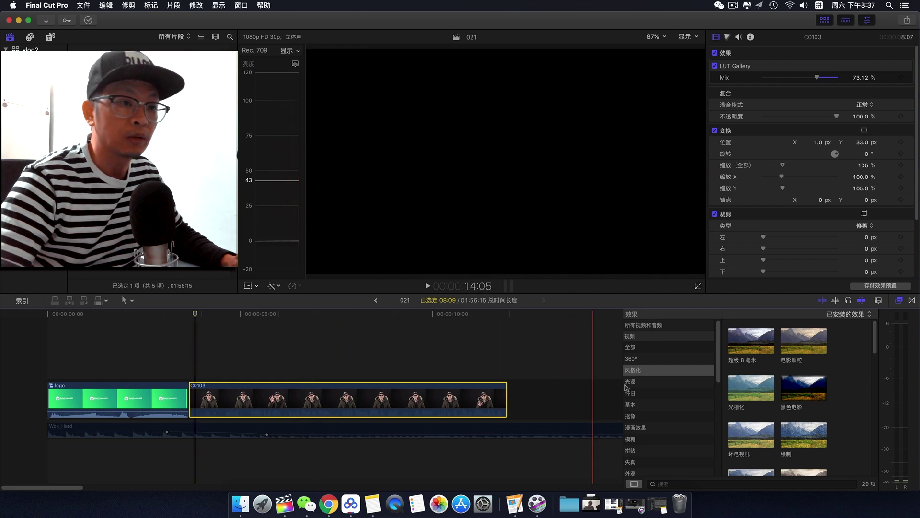
scroll(844, 413, "down", 1)
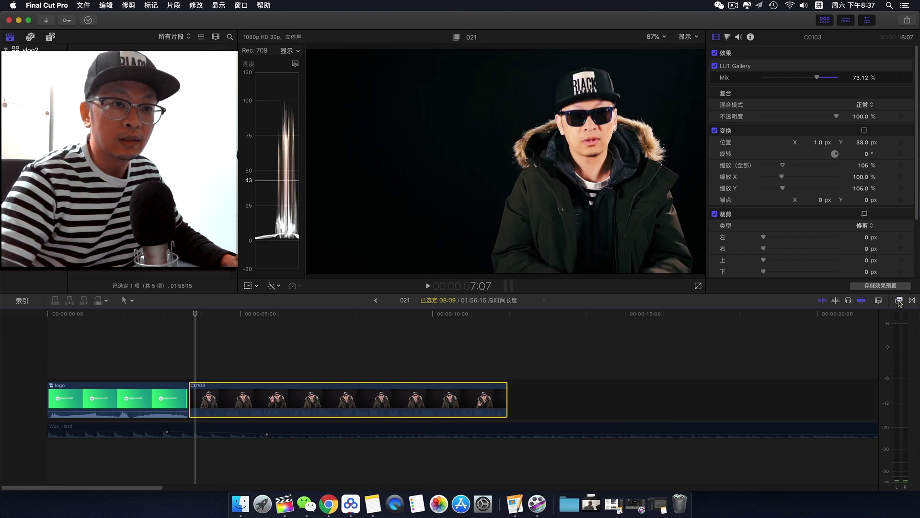
In the effects browser, browse the 风格化 category and select the 删减 (Censor) effect.
left_click(899, 301)
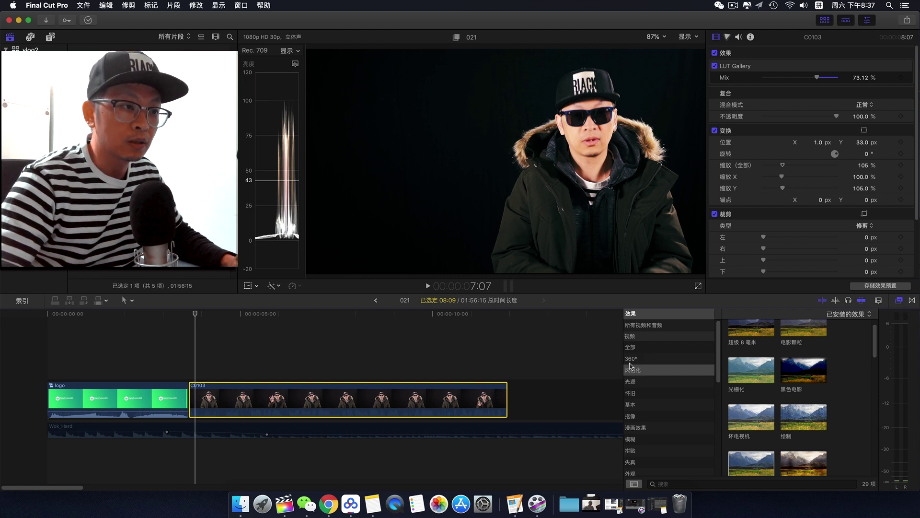
left_click(634, 374)
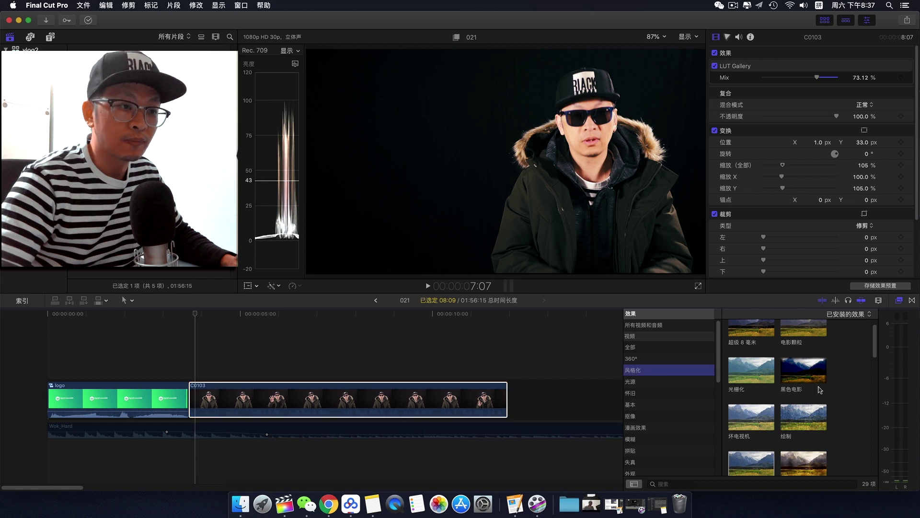
scroll(843, 388, "down", 1)
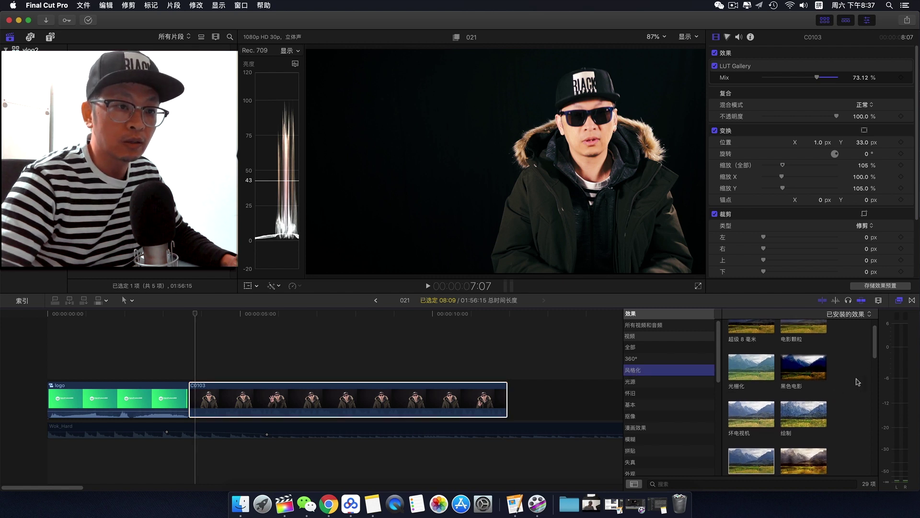
left_click_drag(875, 346, 869, 386)
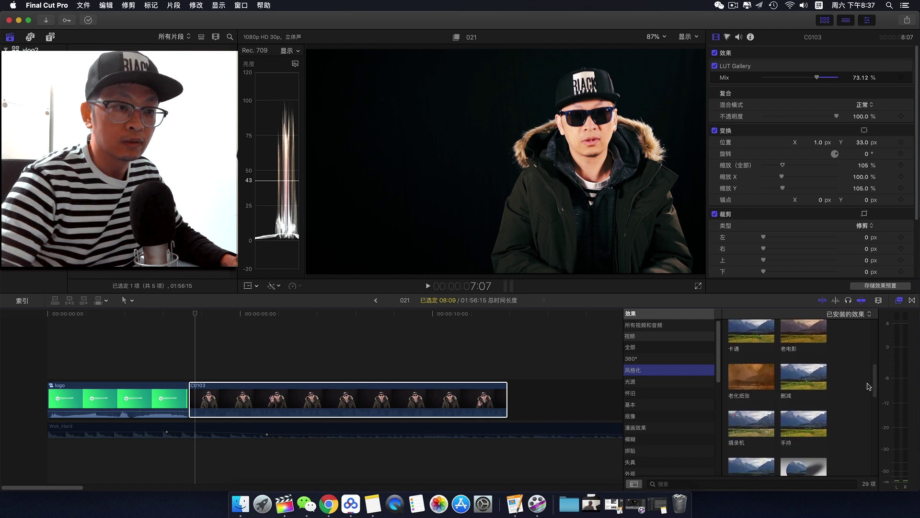
left_click(799, 379)
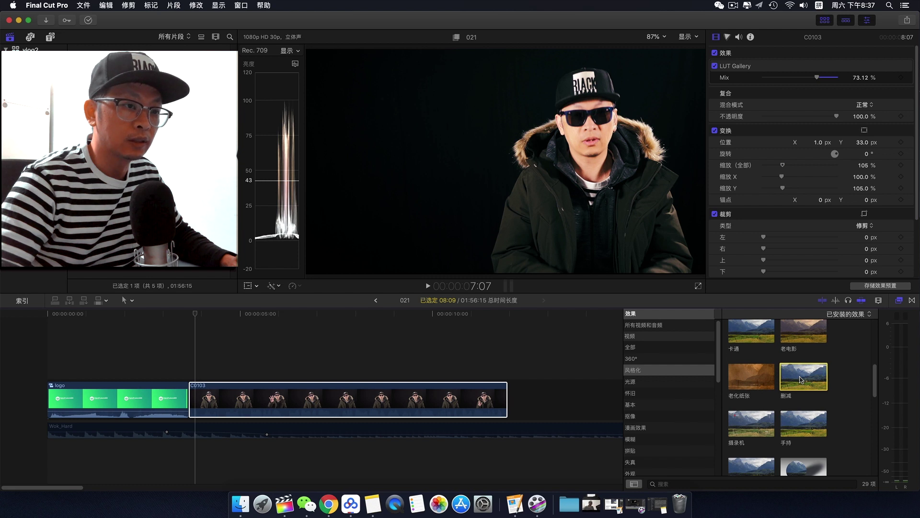
Apply 删减 to C0103, place its circle on the cap, and set Radius 62 and Amount 20.83.
double_click(800, 380)
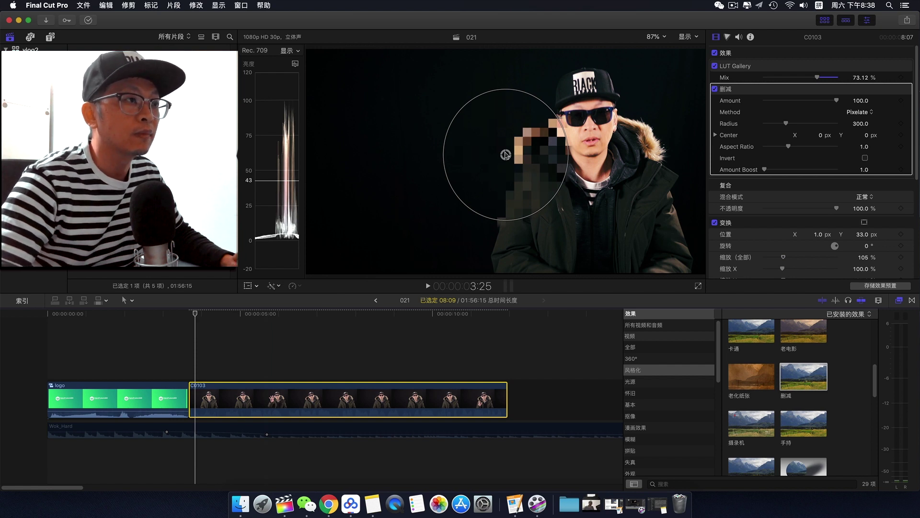
left_click_drag(506, 155, 587, 84)
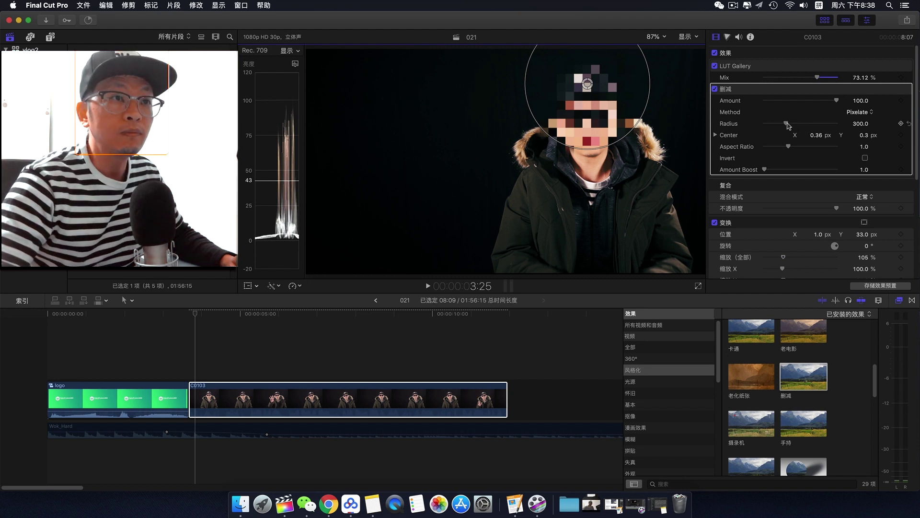
left_click_drag(786, 124, 769, 126)
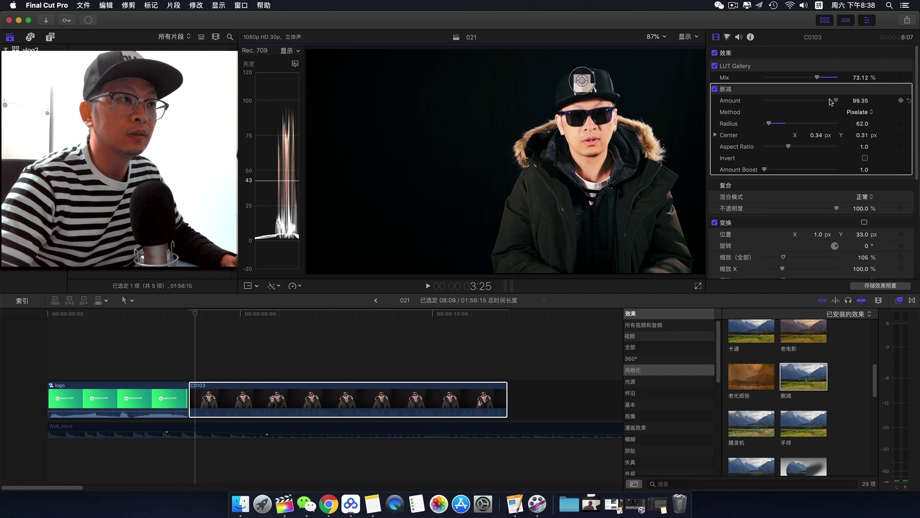
left_click_drag(824, 101, 779, 105)
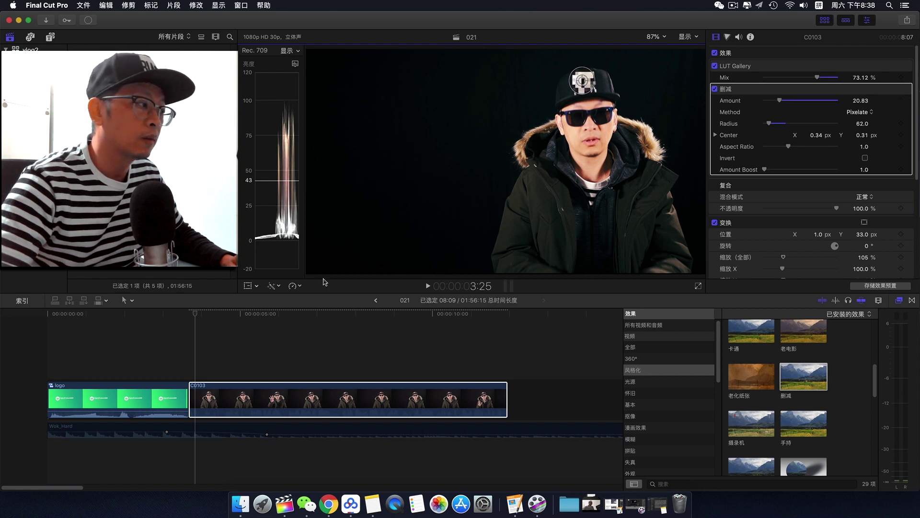
Scrub C0103 to check the censor, return to its first frame, and select the Censor effect in the Inspector.
left_click(194, 315)
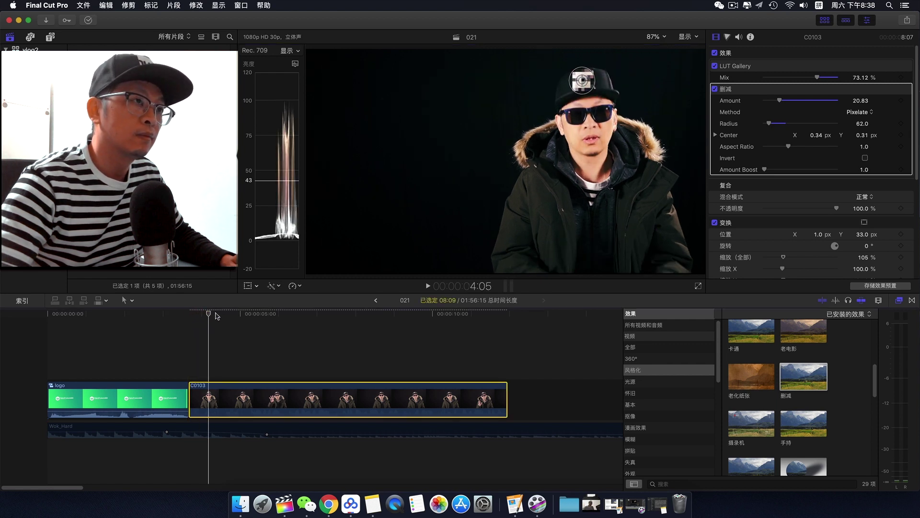
left_click_drag(195, 315, 322, 320)
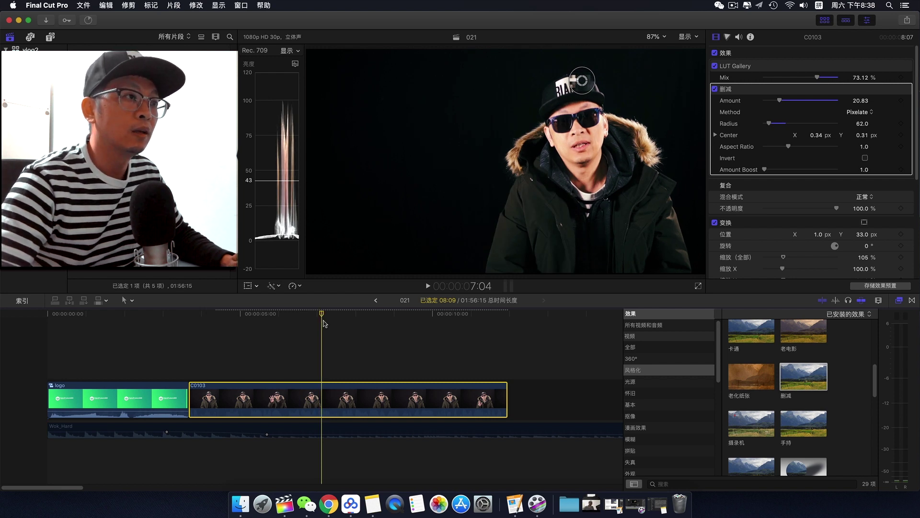
mouse_move(321, 314)
left_mouse_down()
mouse_move(354, 314)
mouse_move(193, 321)
left_mouse_up()
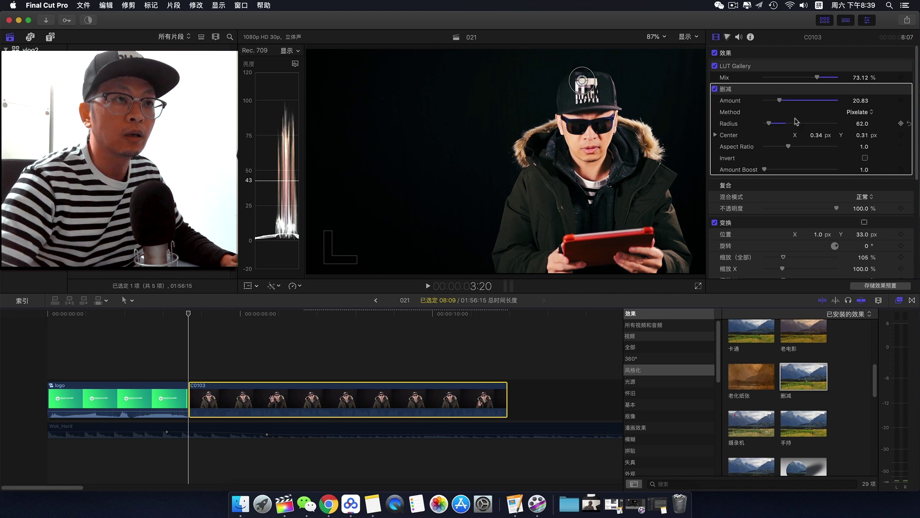
left_click(795, 89)
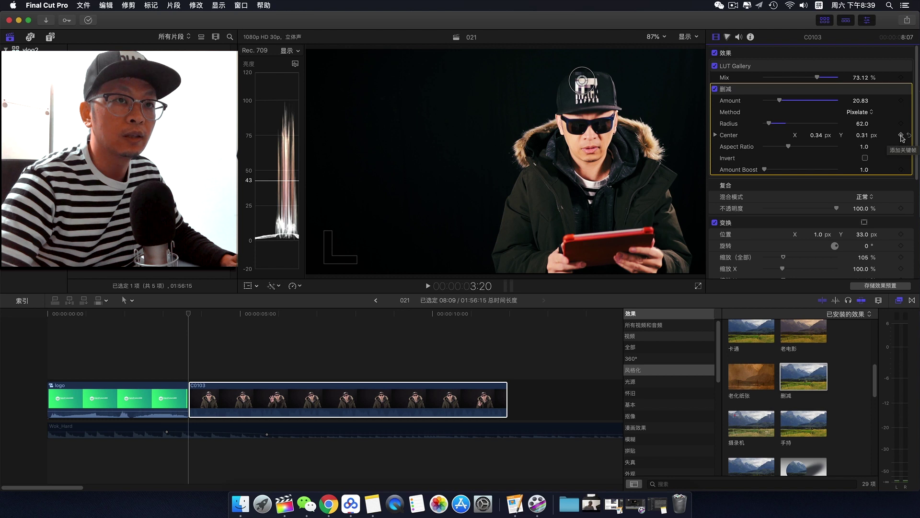
Add a Center keyframe at the clip start with the censor circle on the cap logo (0.36, 0.27).
left_click(901, 135)
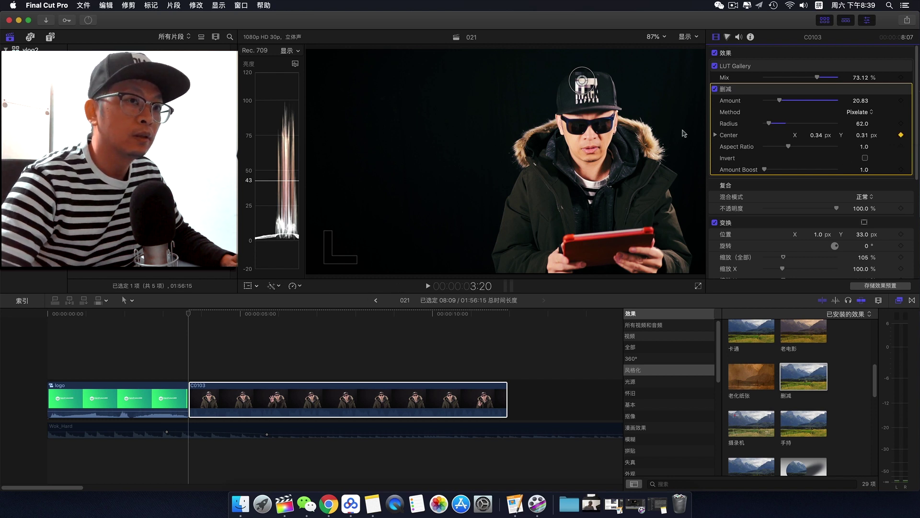
left_click_drag(581, 79, 586, 93)
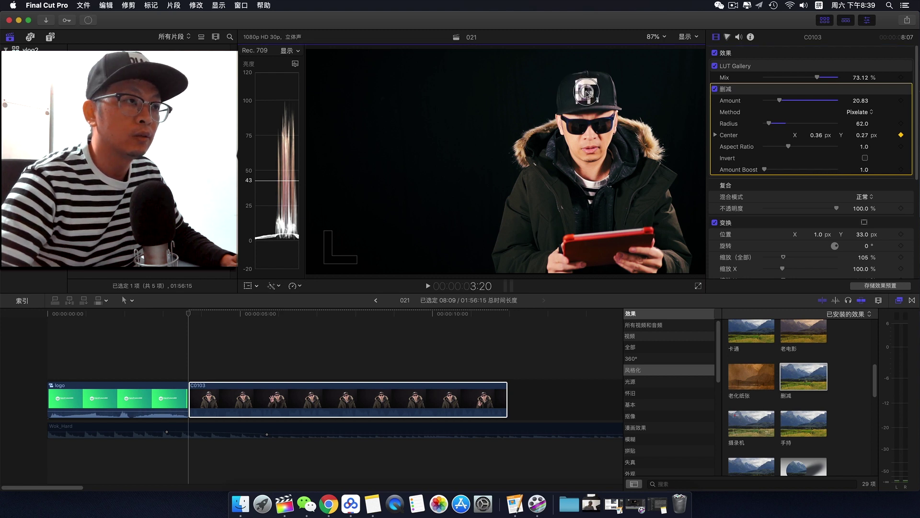
left_click_drag(585, 92, 586, 93)
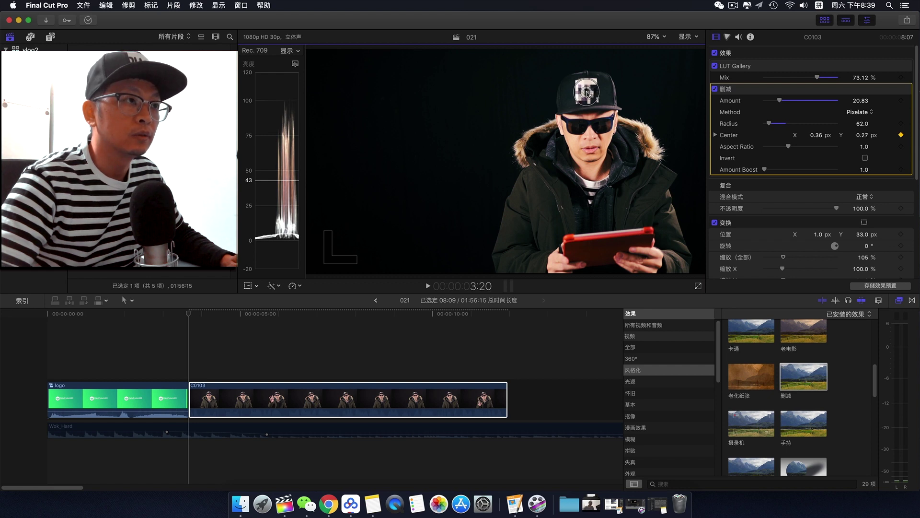
left_click(190, 314)
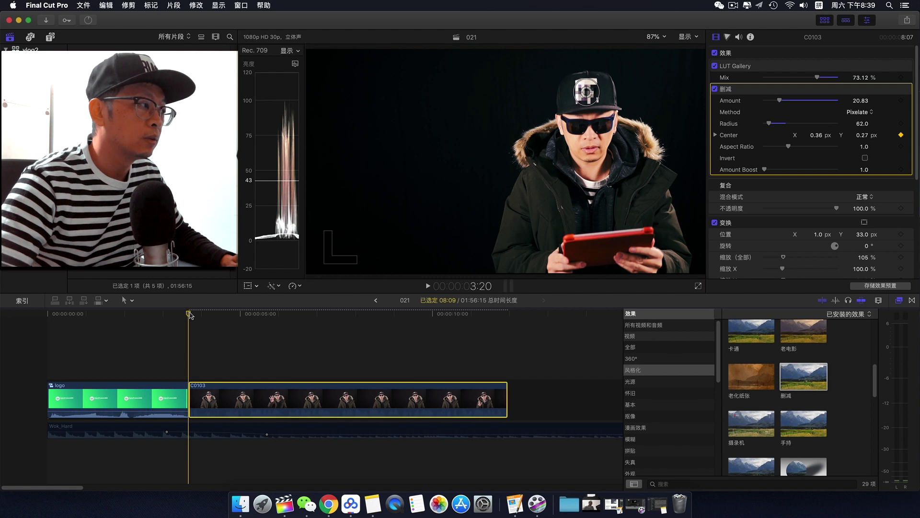
Keyframe the censor center onto the cap logo at about 4:08, 4:25 and 5:09.
left_click_drag(195, 315, 213, 317)
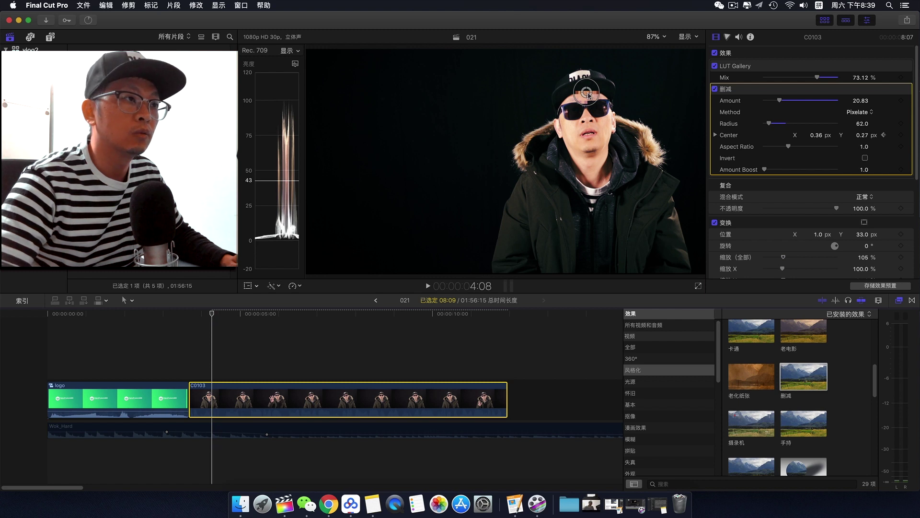
left_click_drag(589, 96, 581, 72)
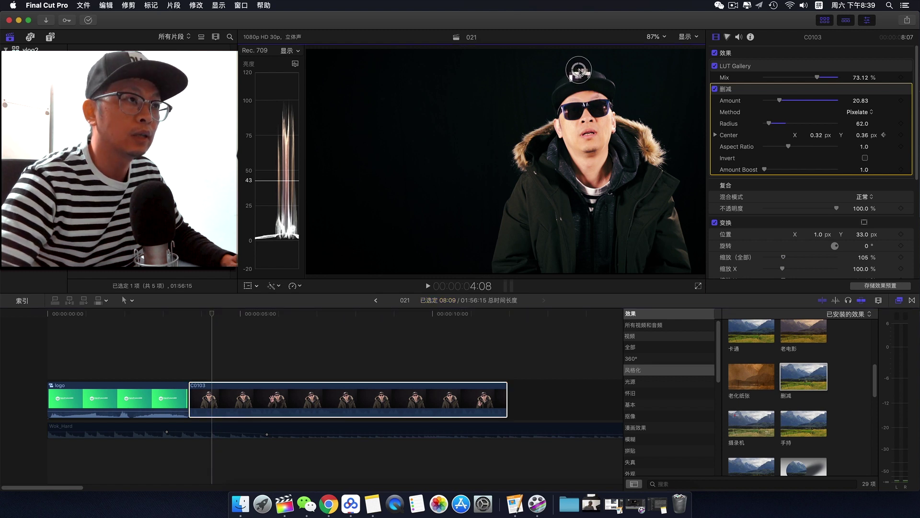
left_click(284, 328)
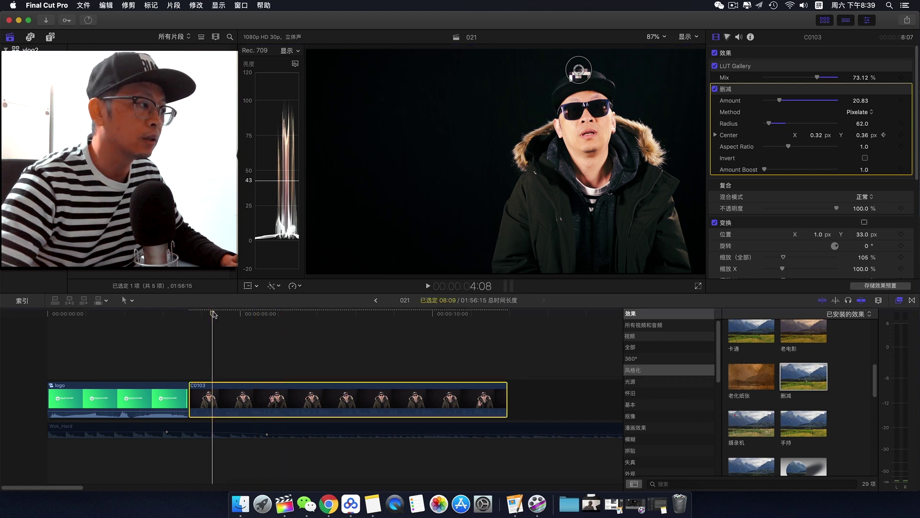
left_click_drag(214, 314, 236, 316)
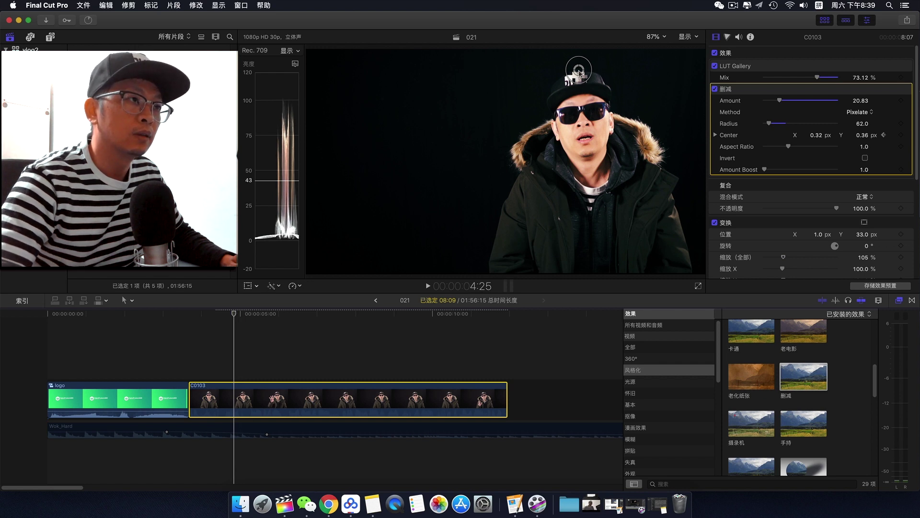
left_click_drag(580, 73, 574, 78)
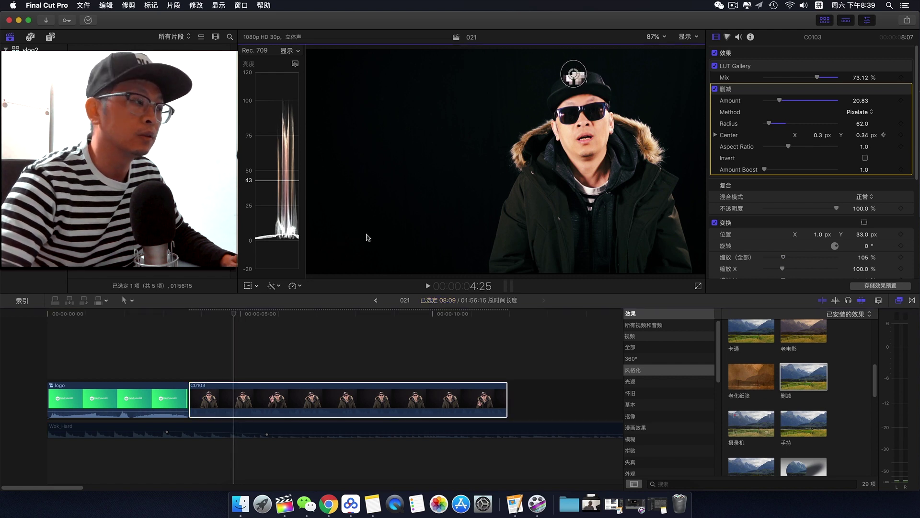
left_click_drag(235, 315, 296, 317)
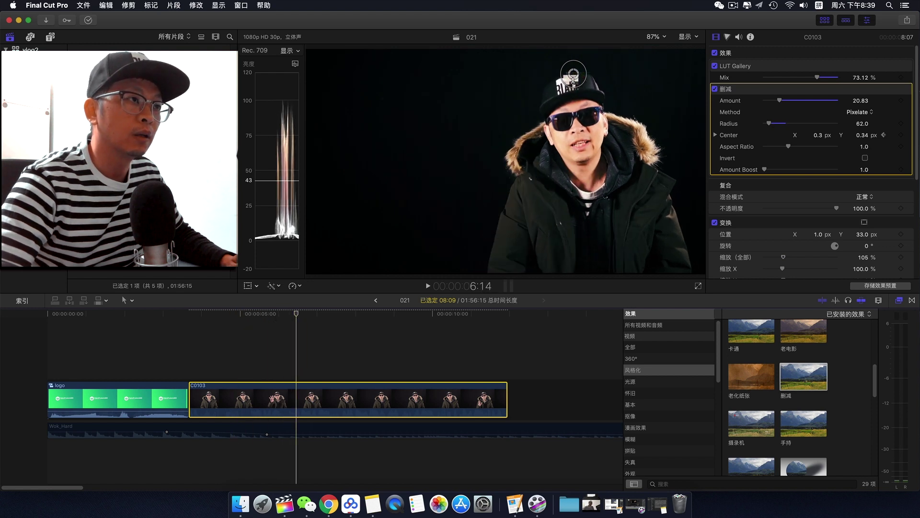
left_click_drag(575, 76, 566, 81)
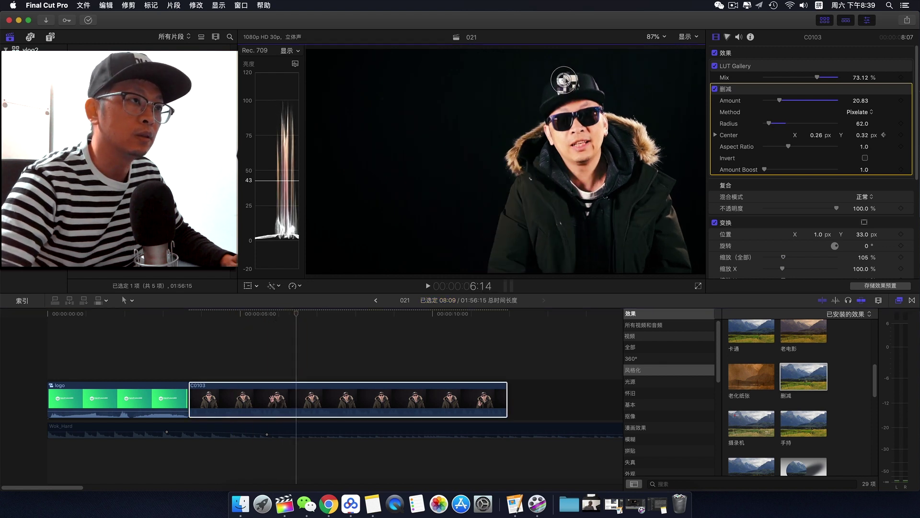
Add further center keyframes on the logo around 7:19 and 9 seconds, then scrub back through the clip.
left_click(305, 314)
left_click_drag(307, 316, 364, 317)
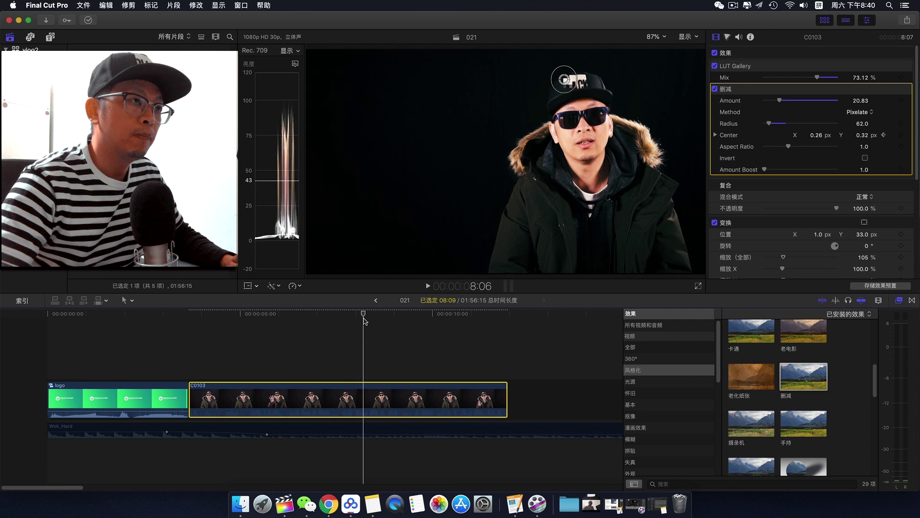
left_click_drag(561, 80, 581, 75)
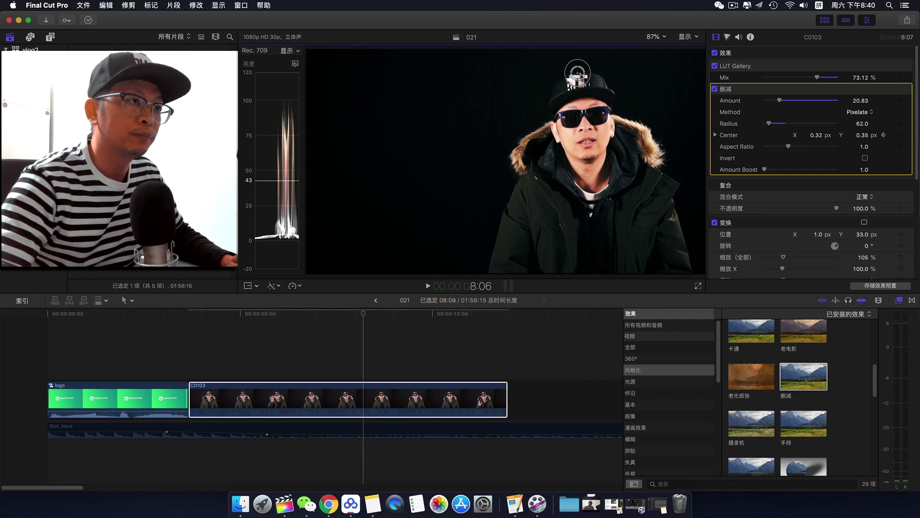
left_click(368, 314)
left_click_drag(365, 315, 400, 317)
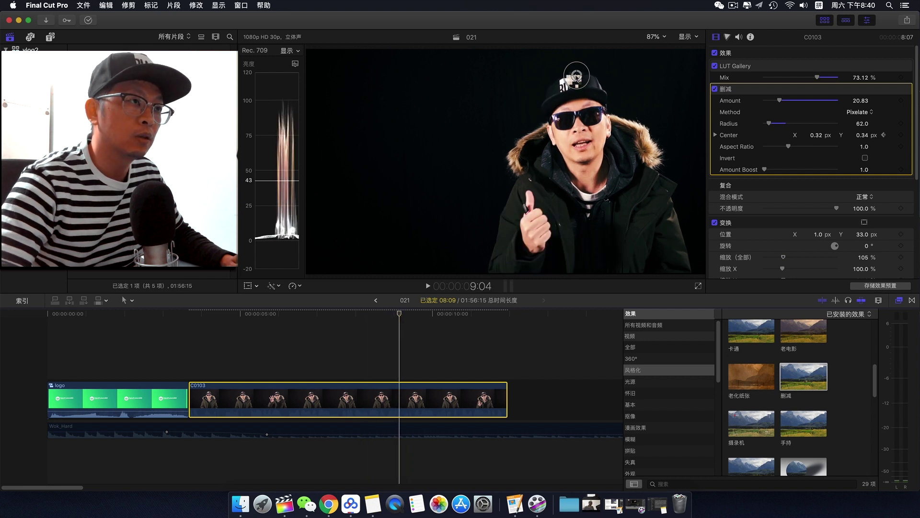
left_click_drag(577, 75, 564, 80)
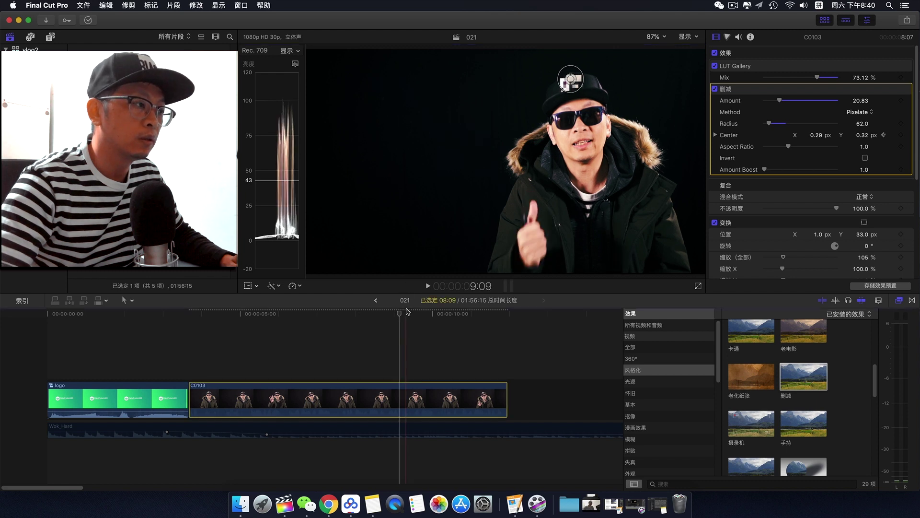
mouse_move(402, 315)
left_mouse_down()
mouse_move(509, 325)
mouse_move(194, 317)
left_mouse_up()
Play the clip, stop where the censor drifts, and re-center it on the logo near 7:24.
key("space")
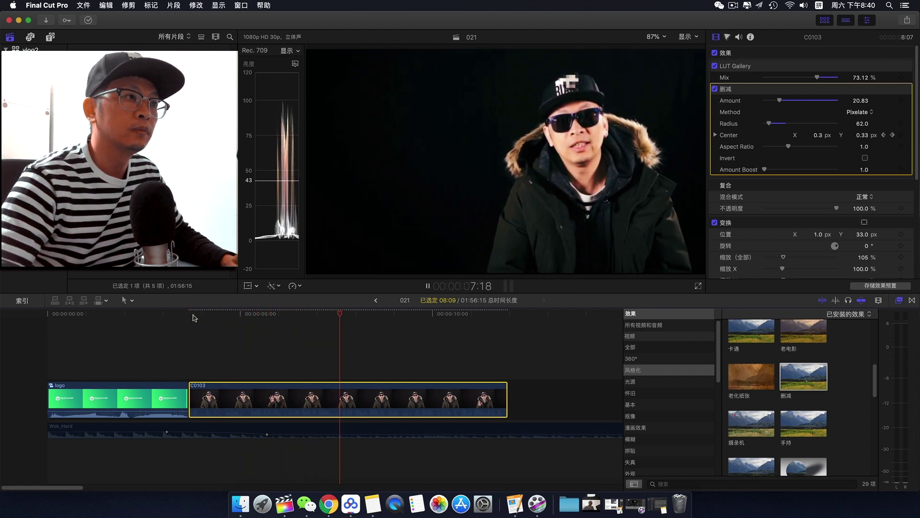
key("space")
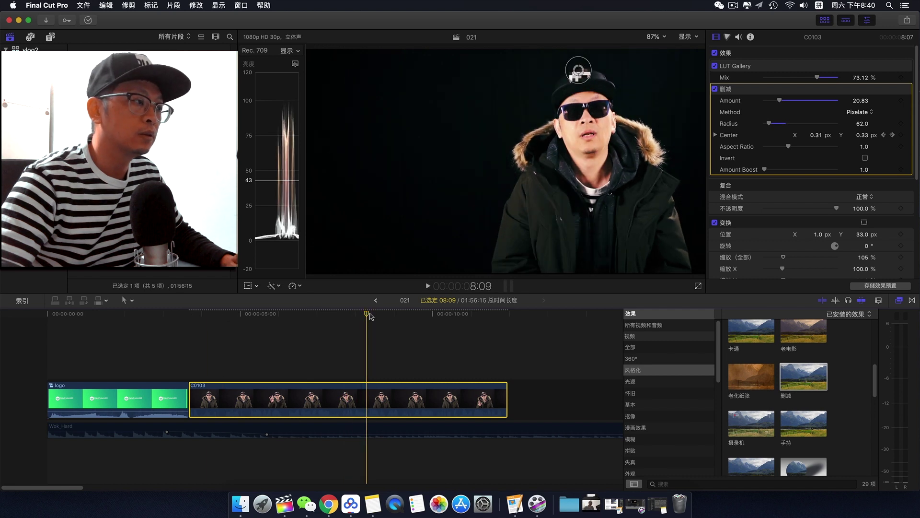
left_click_drag(367, 314, 347, 316)
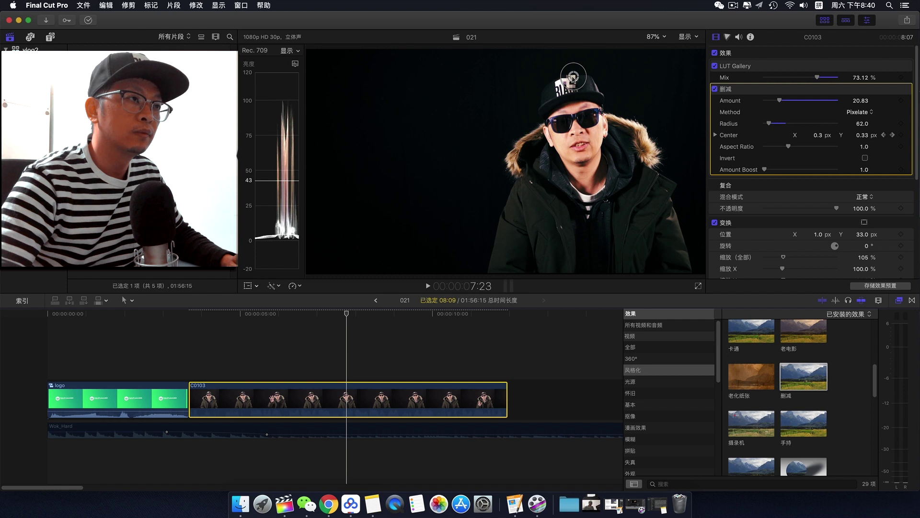
left_click_drag(573, 79, 563, 87)
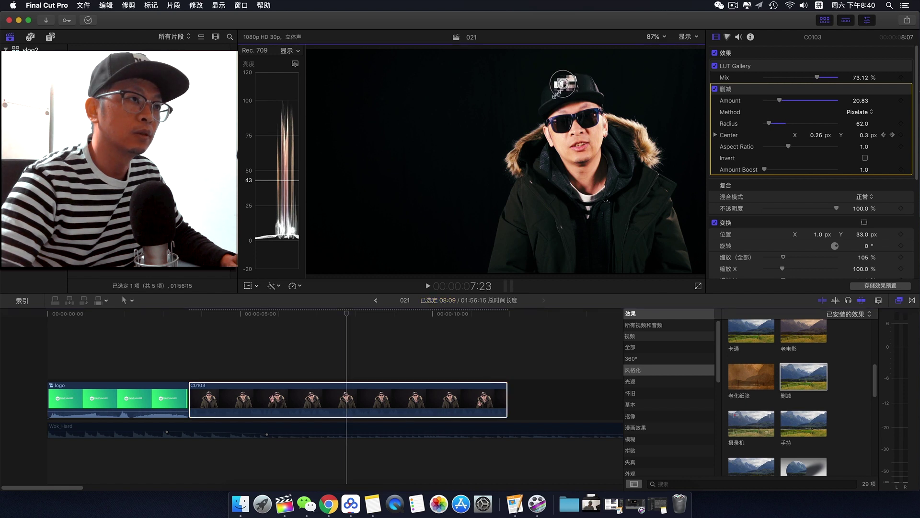
Re-center the censor onto the cap logo at around 9:10.
left_click(334, 314)
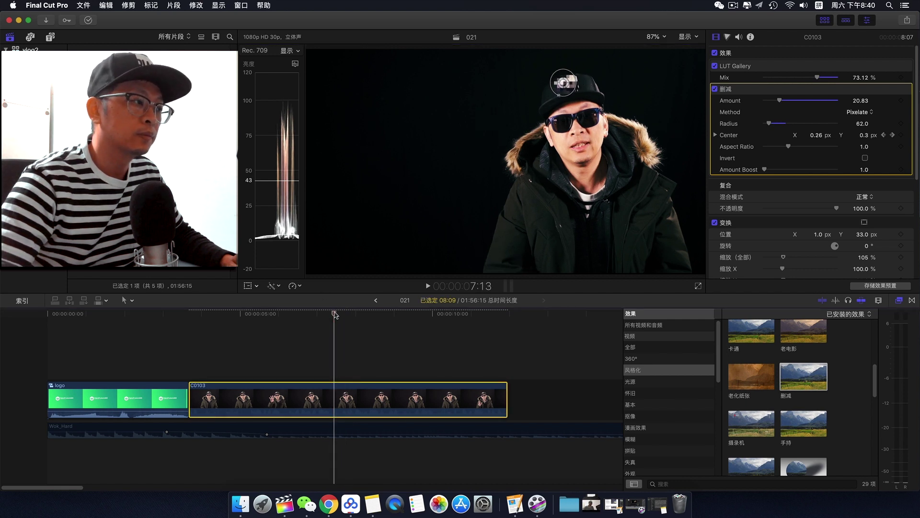
left_click(321, 314)
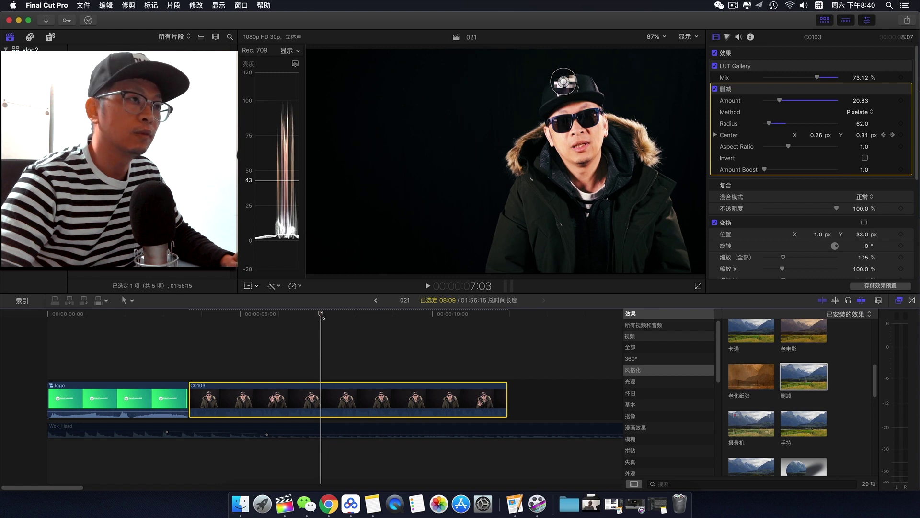
key("space")
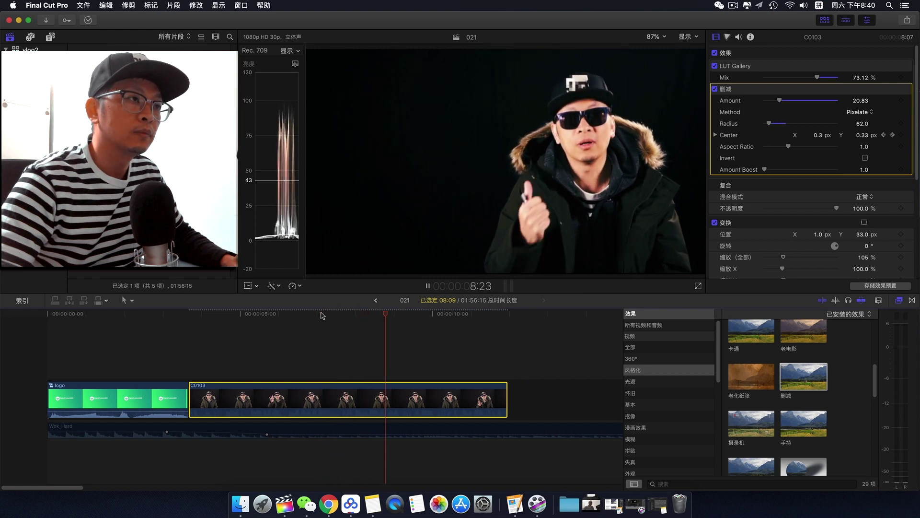
key("space")
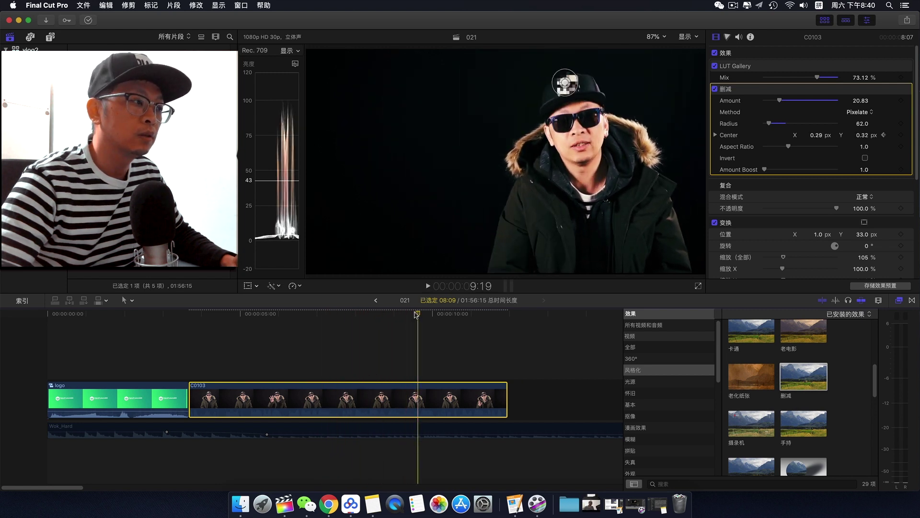
mouse_move(416, 314)
left_mouse_down()
mouse_move(399, 316)
mouse_move(423, 314)
mouse_move(413, 315)
left_mouse_up()
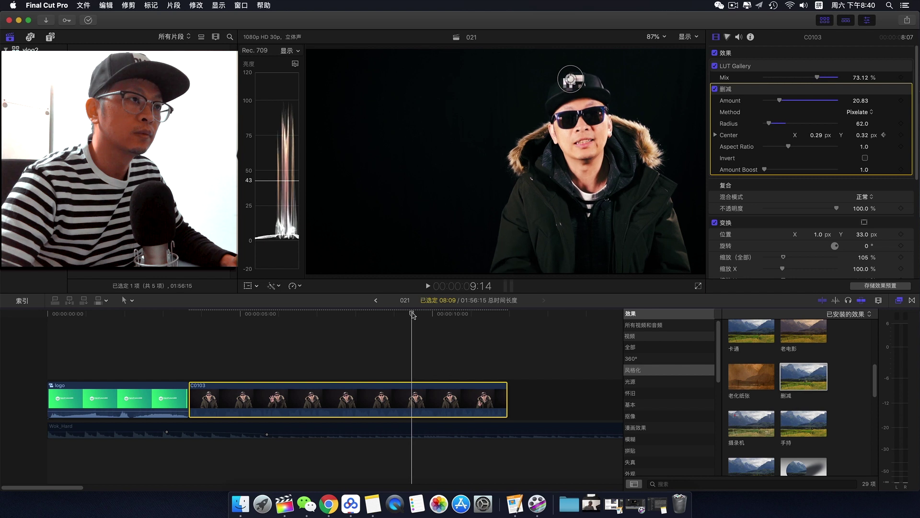
left_click_drag(575, 84, 578, 83)
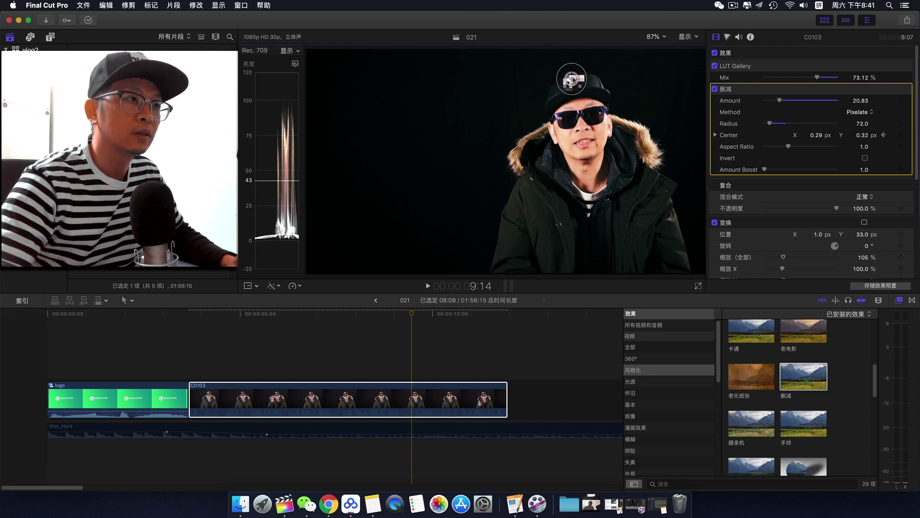
Shift the censor slightly left over the logo near 11:17, then replay the clip from the start to review.
left_click(412, 315)
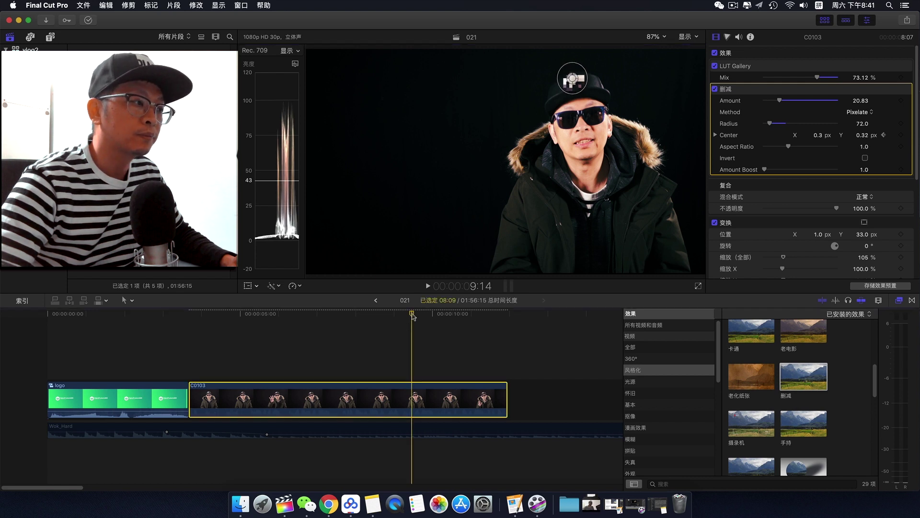
key("space")
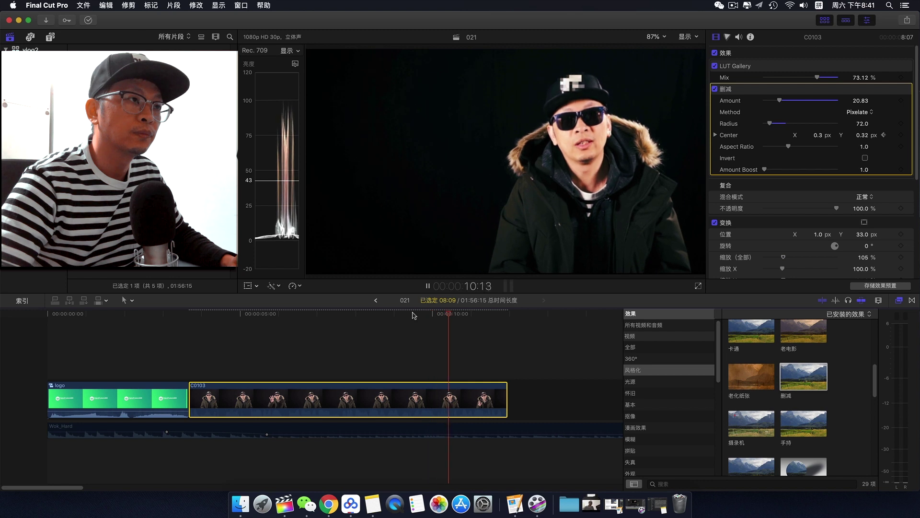
key("space")
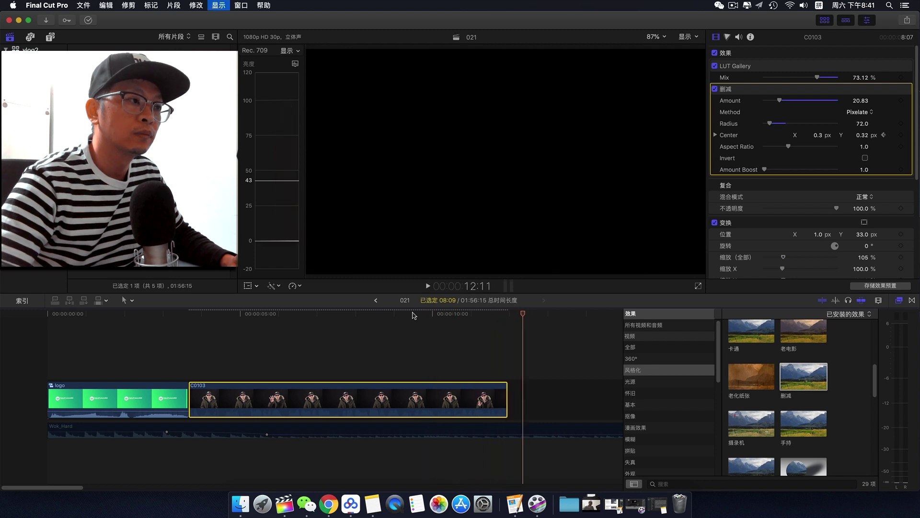
left_click(494, 315)
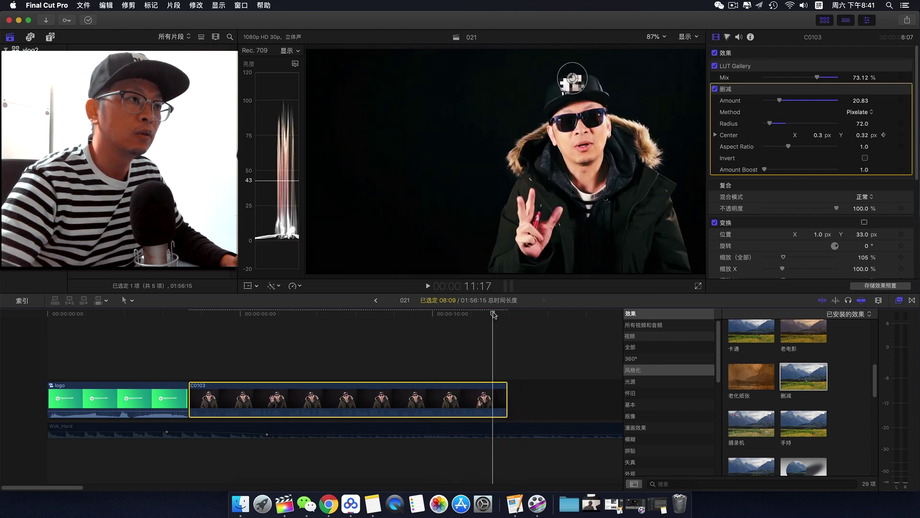
left_click_drag(573, 79, 570, 80)
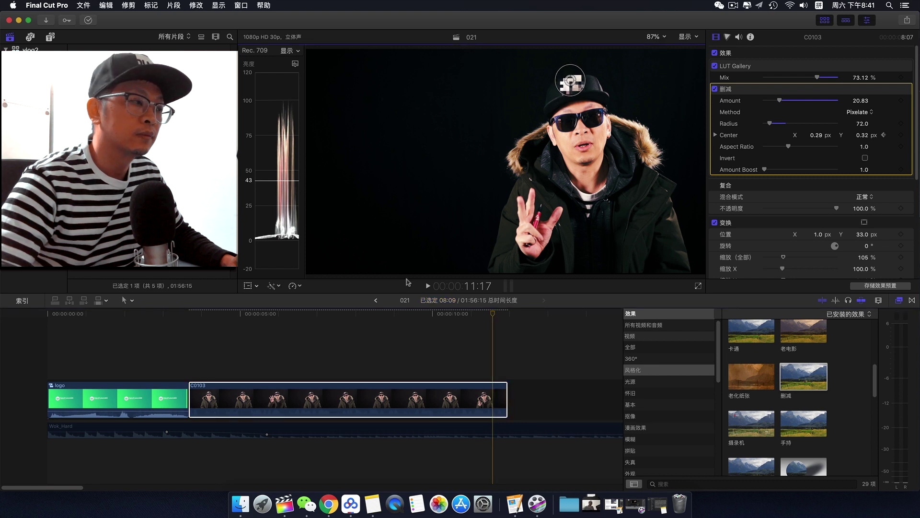
mouse_move(493, 313)
left_mouse_down()
mouse_move(274, 313)
mouse_move(195, 326)
left_mouse_up()
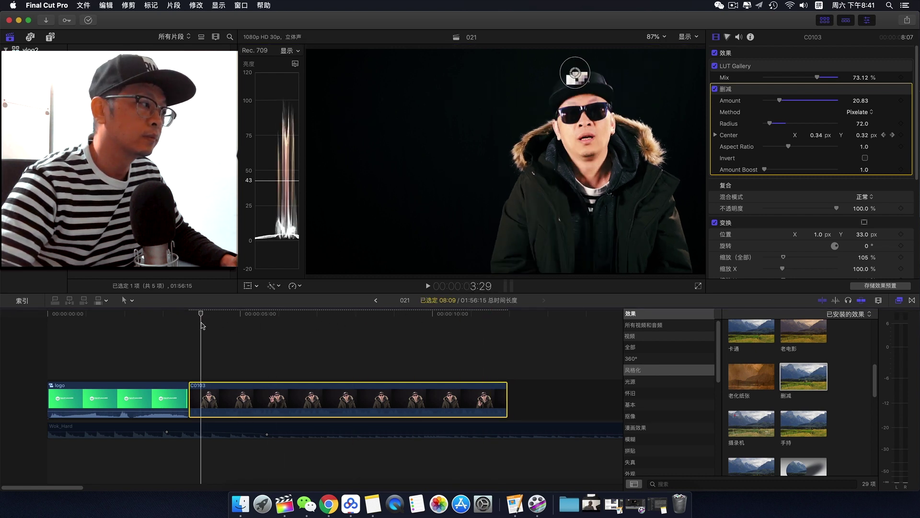
key("space")
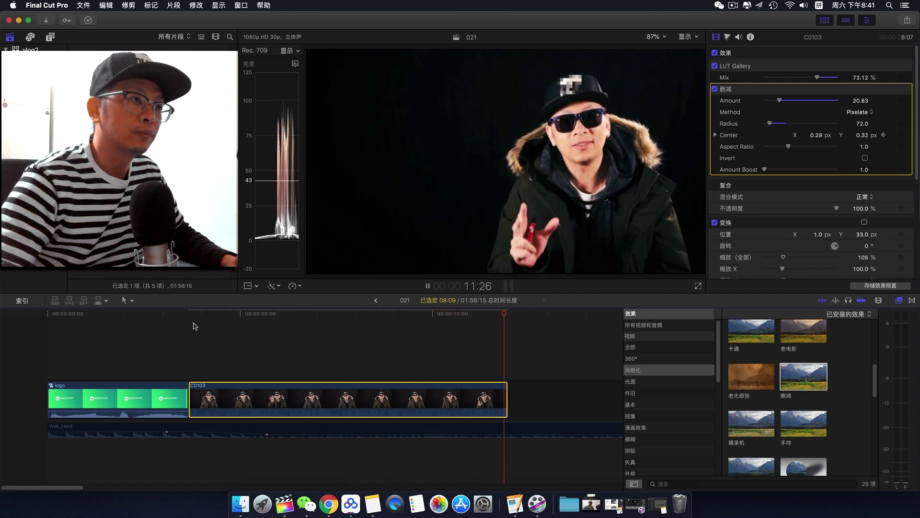
key("space")
left_click_drag(320, 313, 188, 316)
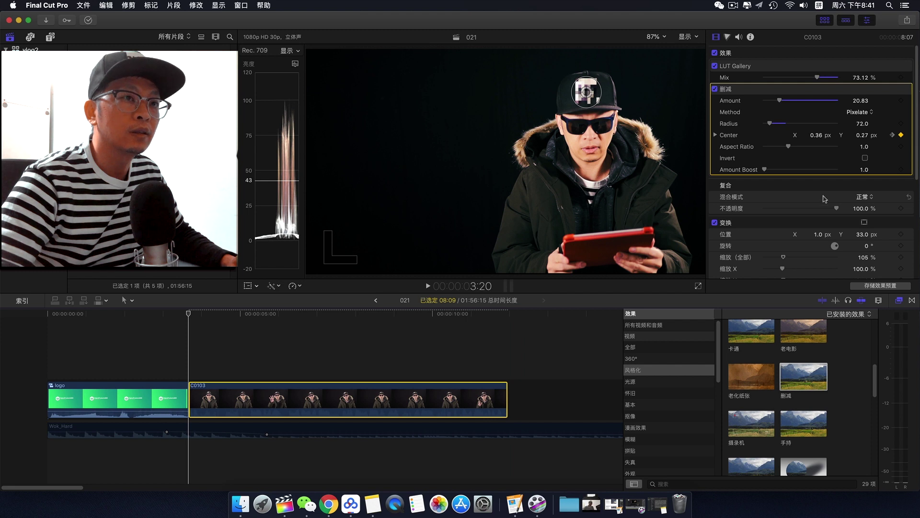
Switch the censor method from Pixelate to Blur and scrub to about 6 seconds to check it.
left_click(864, 114)
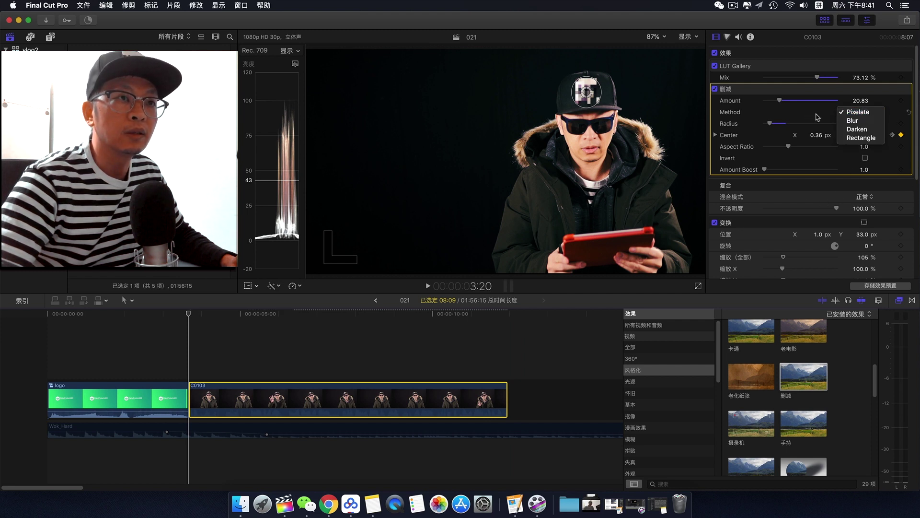
left_click(864, 121)
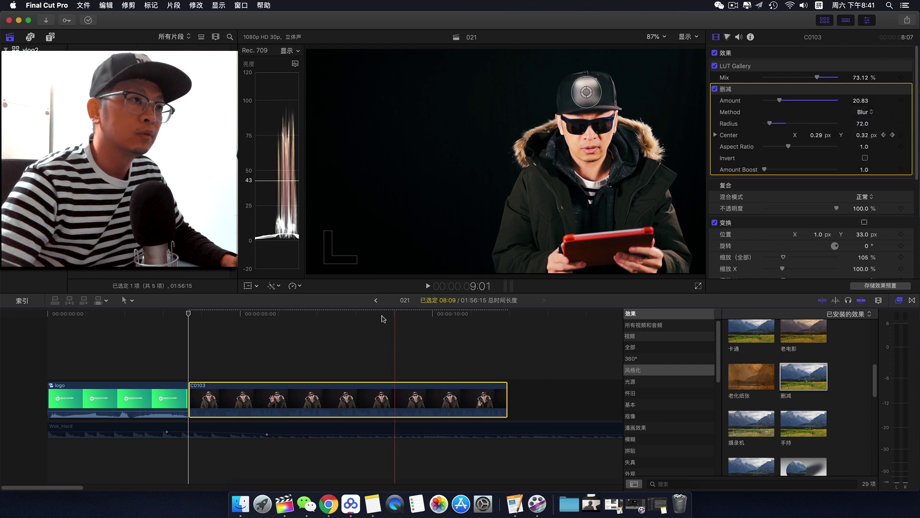
left_click_drag(189, 315, 201, 315)
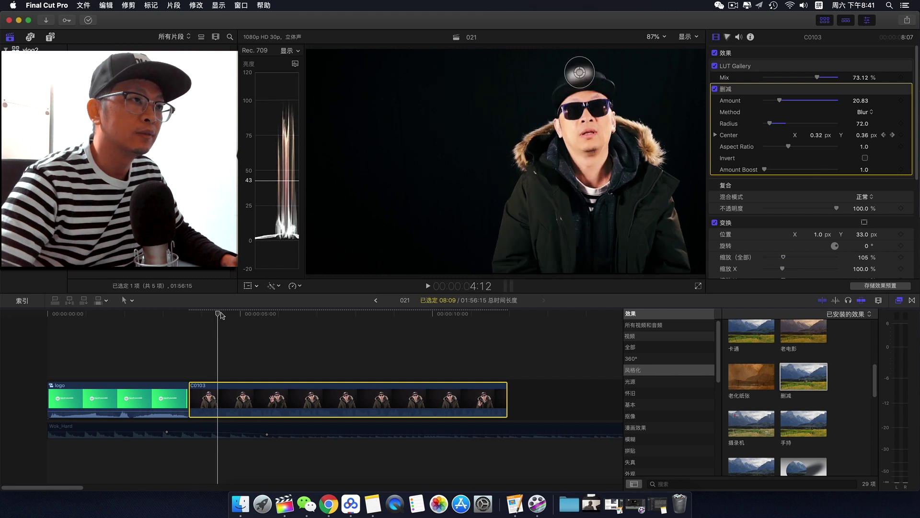
left_click_drag(200, 315, 324, 317)
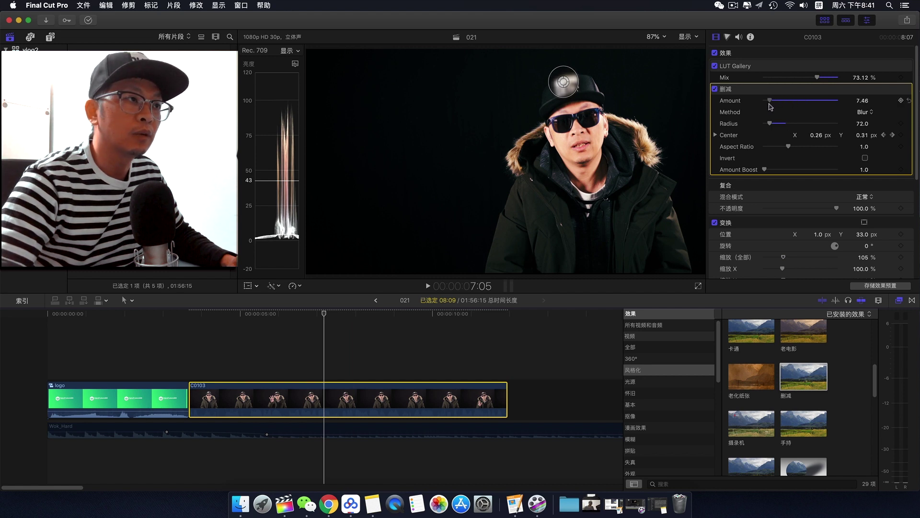
Lower the blur Amount to 8.51 and return the playhead to the clip start.
left_click_drag(766, 104, 764, 106)
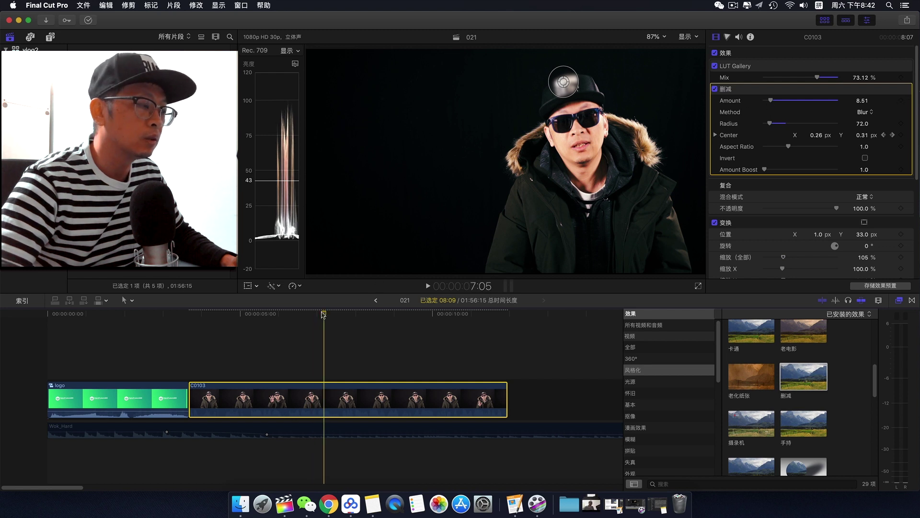
left_click_drag(324, 314, 193, 321)
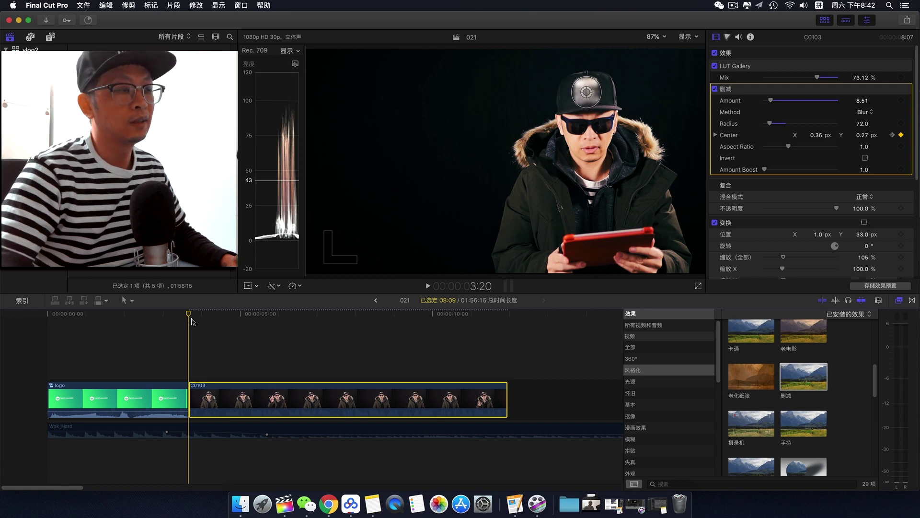
Play, pause, and move the blur center onto the cap logo near the 8-second frame.
key("space")
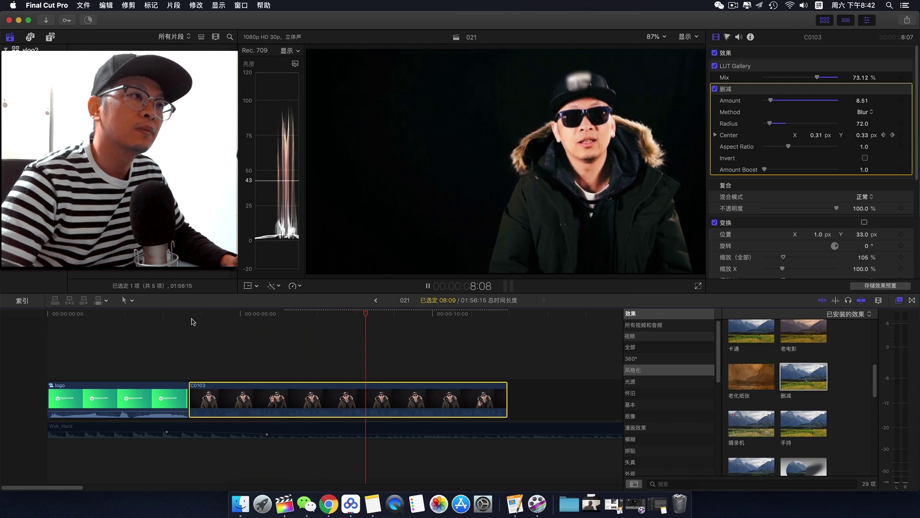
key("space")
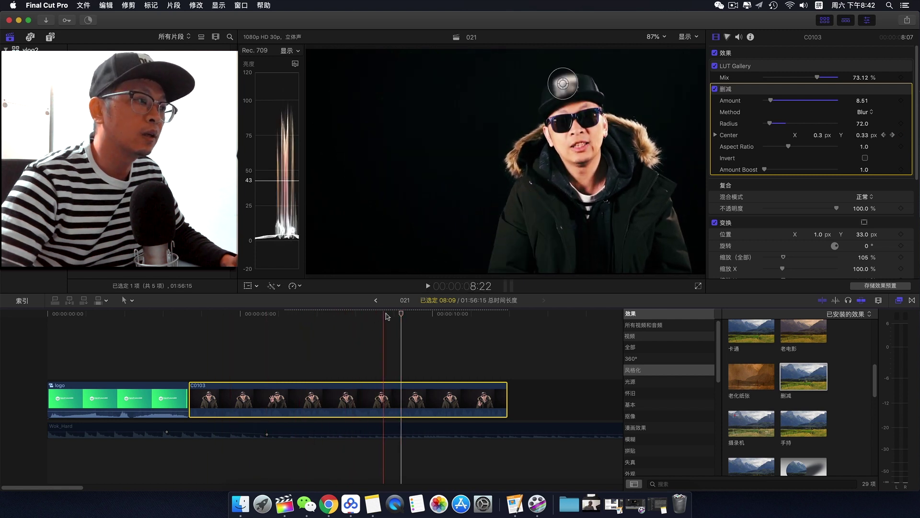
mouse_move(400, 314)
left_mouse_down()
mouse_move(369, 318)
mouse_move(377, 317)
left_mouse_up()
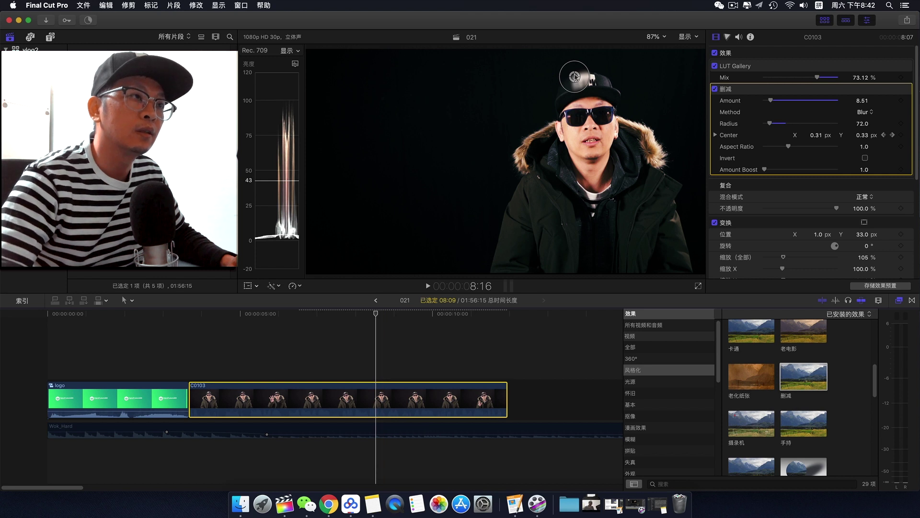
left_click_drag(574, 77, 580, 76)
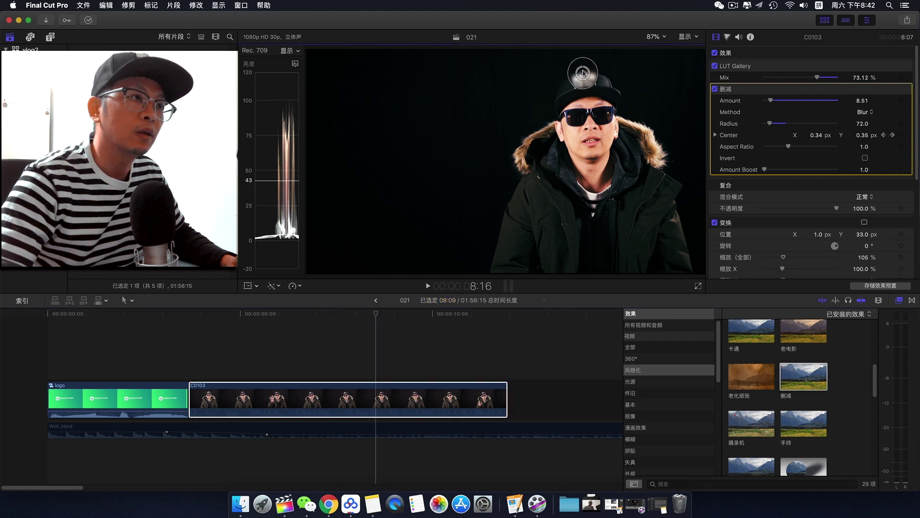
Play the clip from near its start to check the blur follows the logo, ending at the clip start.
left_click(382, 317)
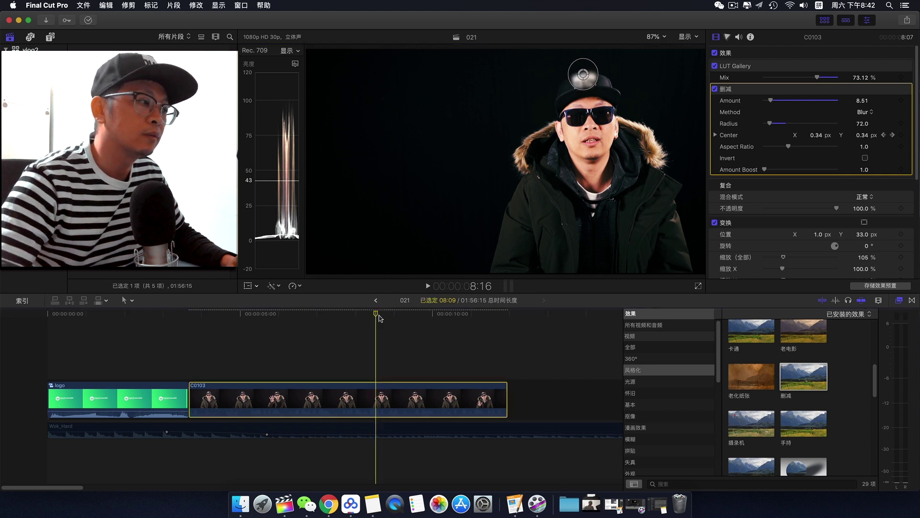
key("space")
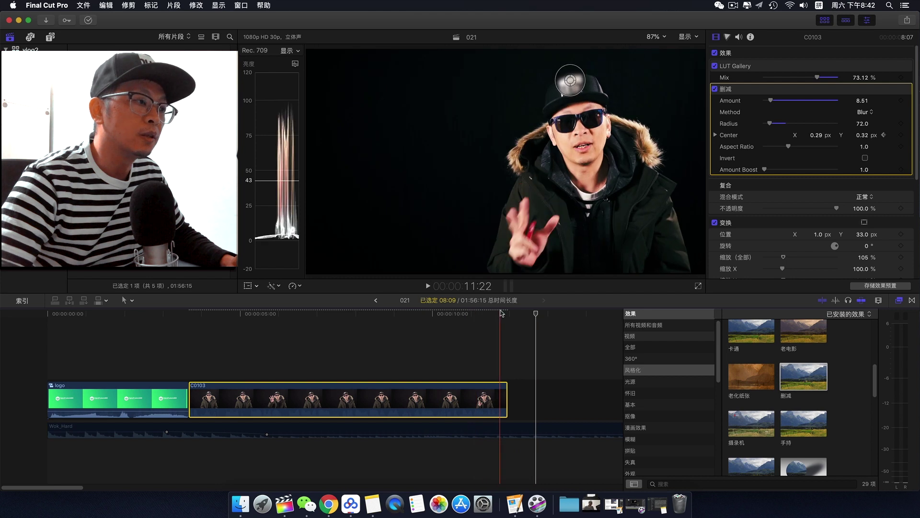
left_click(292, 314)
left_click(189, 314)
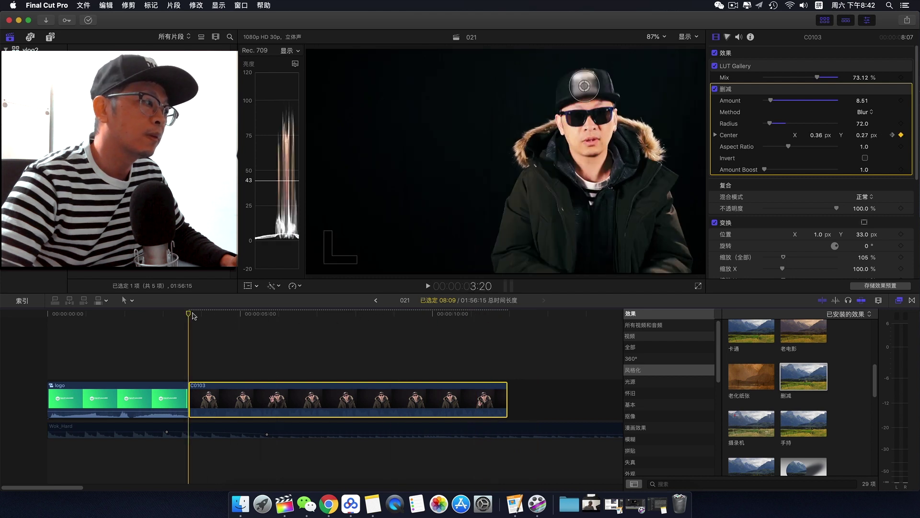
key("space")
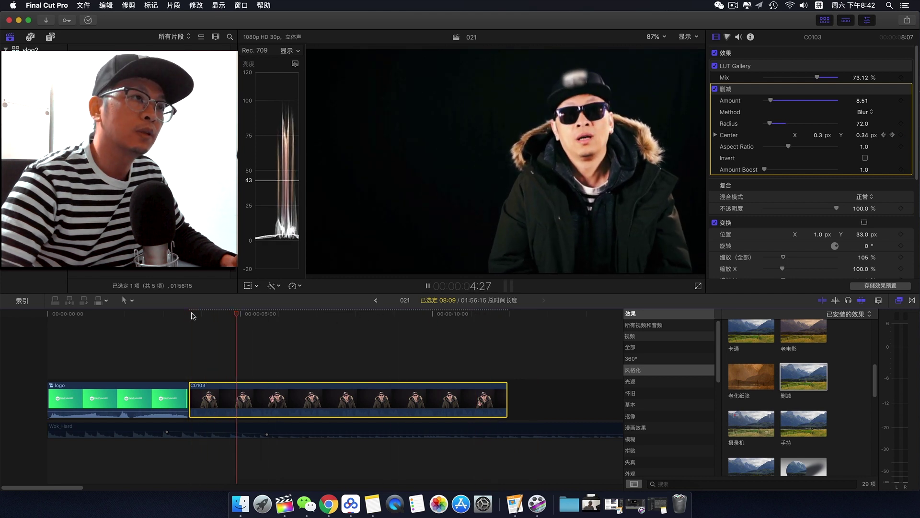
key("space")
left_click(196, 315)
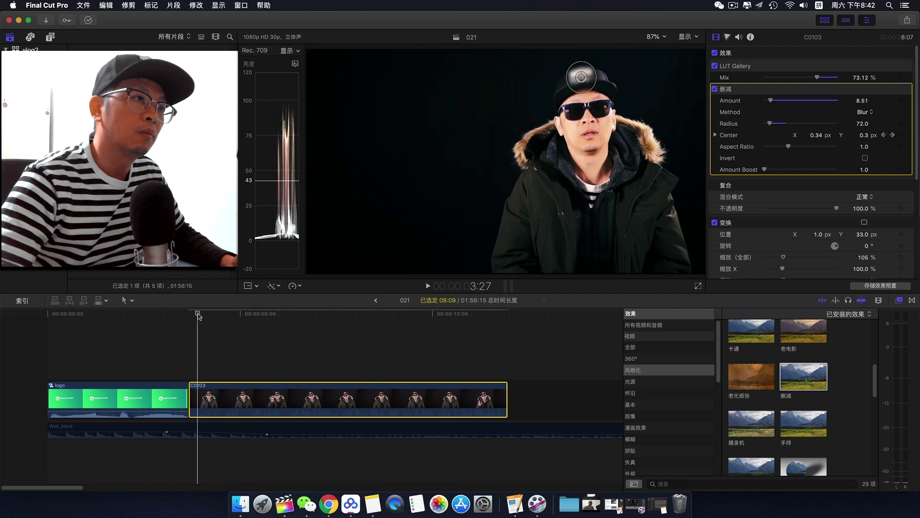
left_click(193, 316)
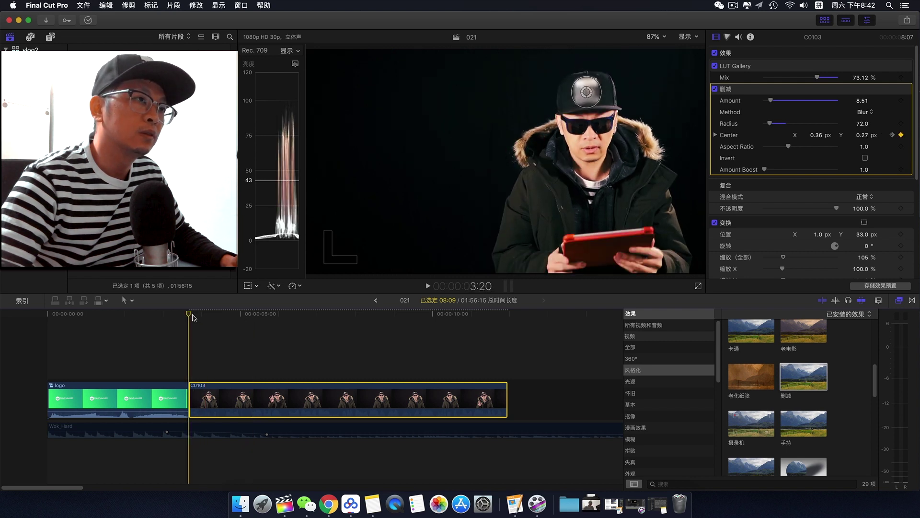
Raise the blur center onto the cap logo at about 4 seconds, then replay from near the start.
left_click_drag(195, 317, 204, 318)
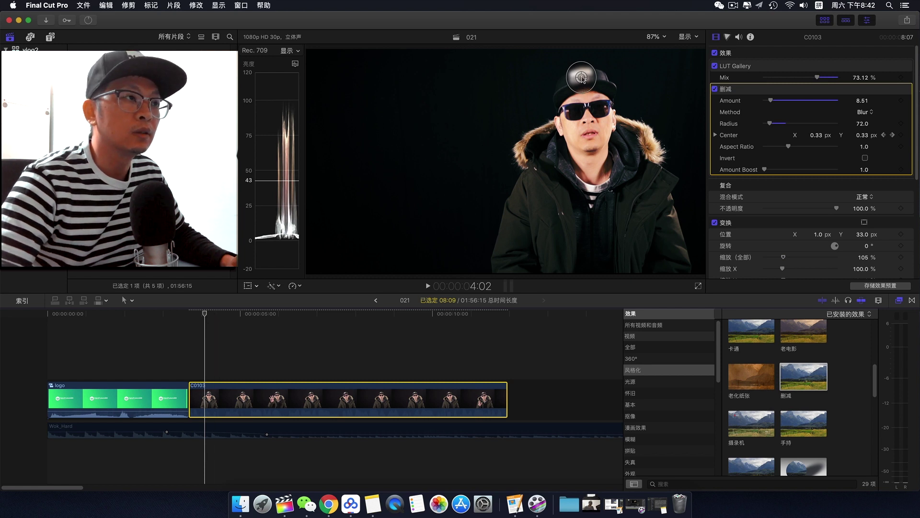
left_click_drag(582, 80, 582, 75)
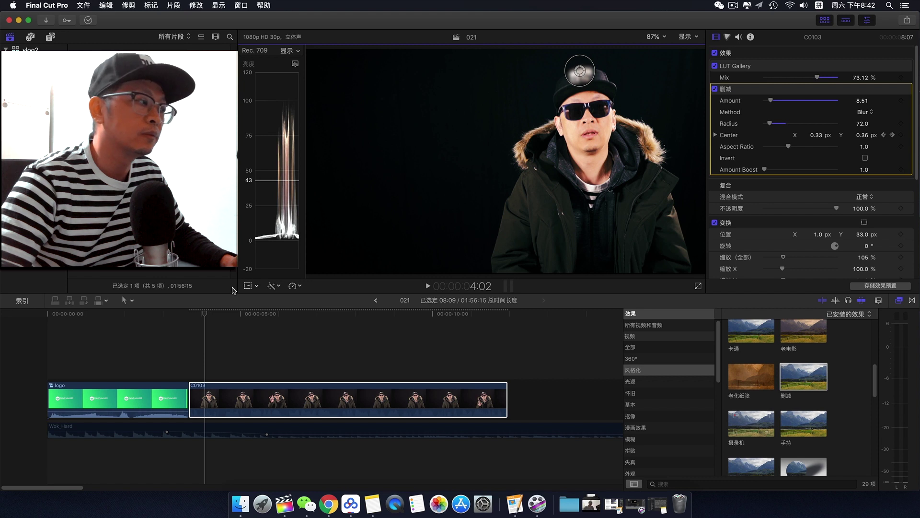
left_click(213, 398)
left_click_drag(205, 313, 196, 317)
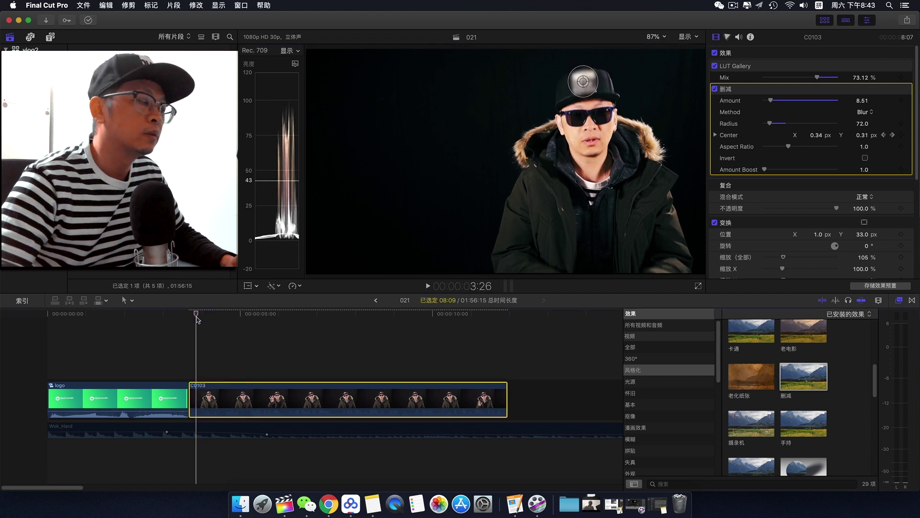
key("space")
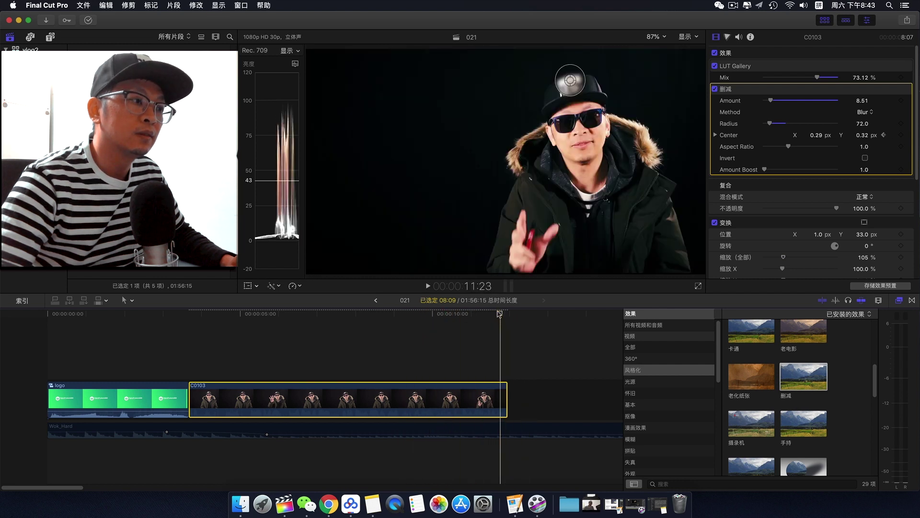
left_click(474, 314)
Raise the blur center onto the logo at 8:15 and replay from the clip start.
left_click_drag(472, 315, 373, 314)
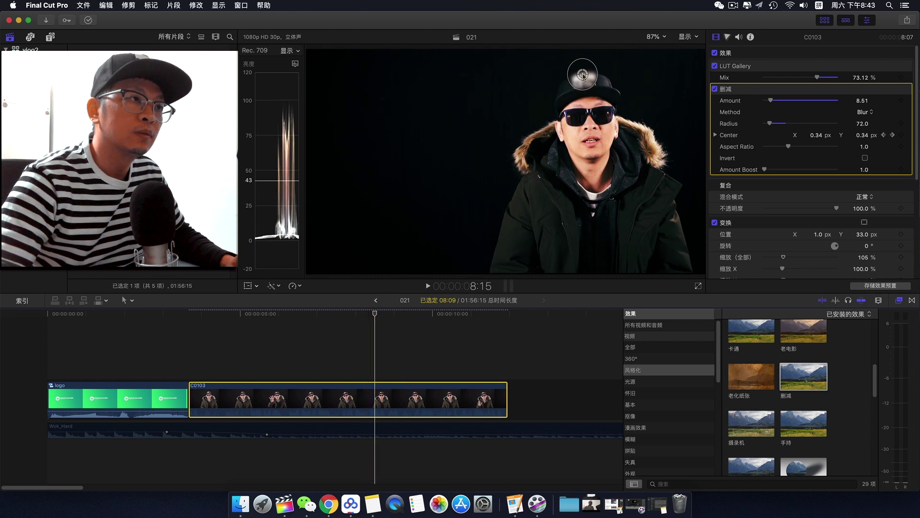
left_click_drag(583, 75, 583, 72)
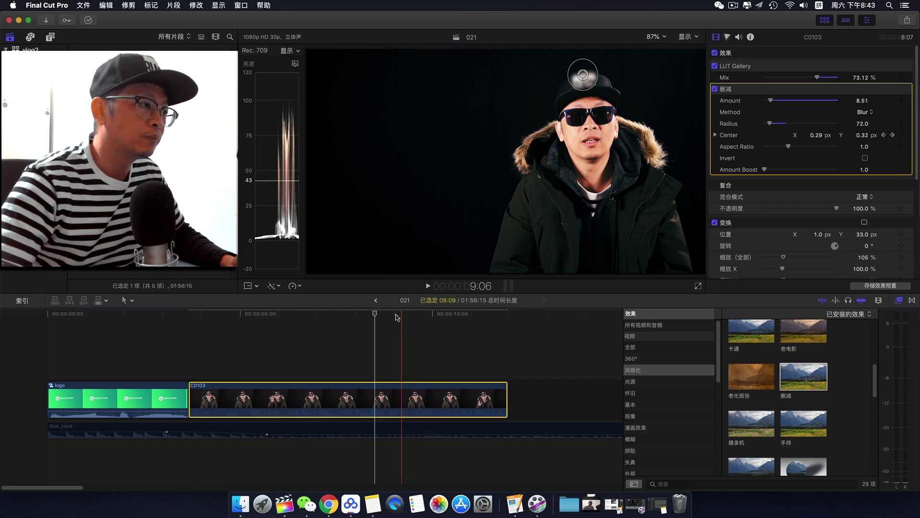
left_click_drag(375, 315, 190, 326)
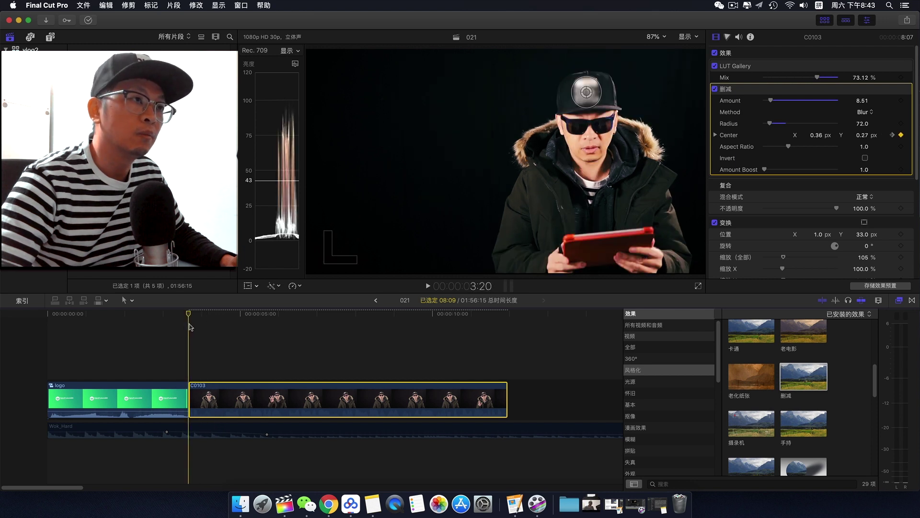
key("space")
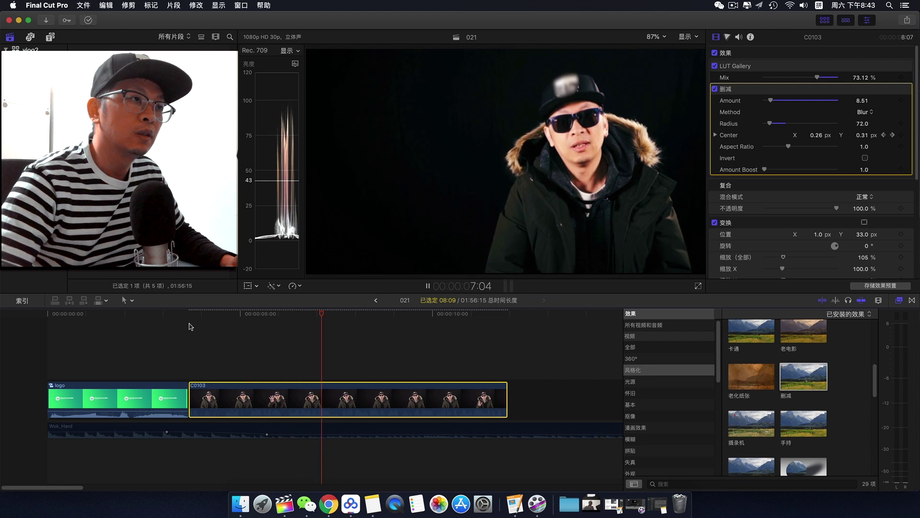
key("space")
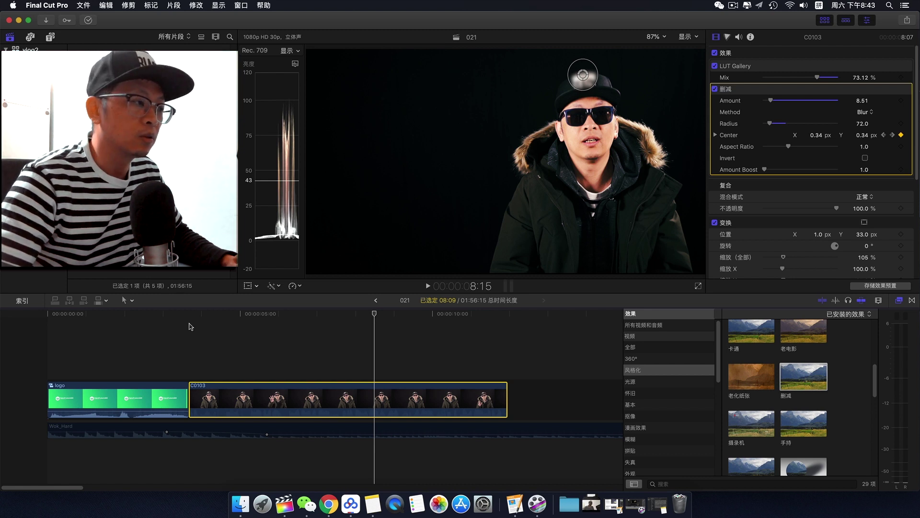
left_click(390, 312)
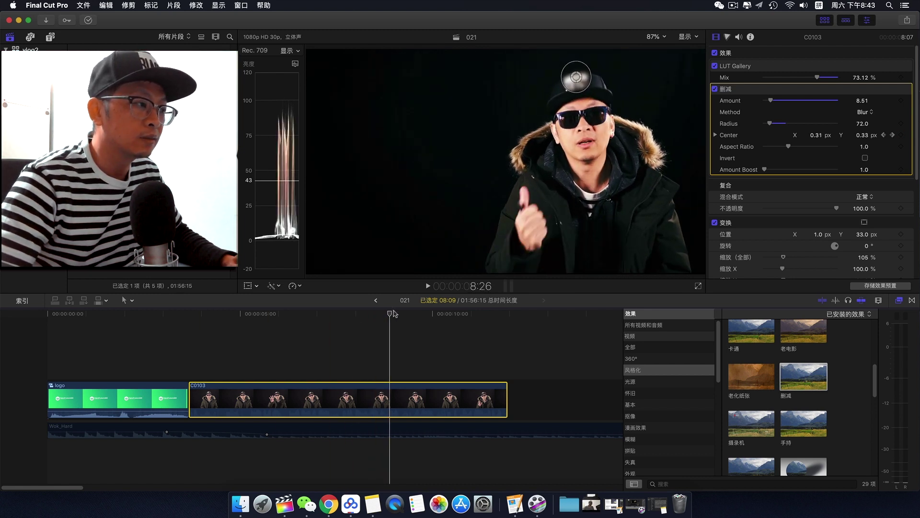
mouse_move(393, 314)
left_mouse_down()
mouse_move(477, 320)
mouse_move(191, 321)
left_mouse_up()
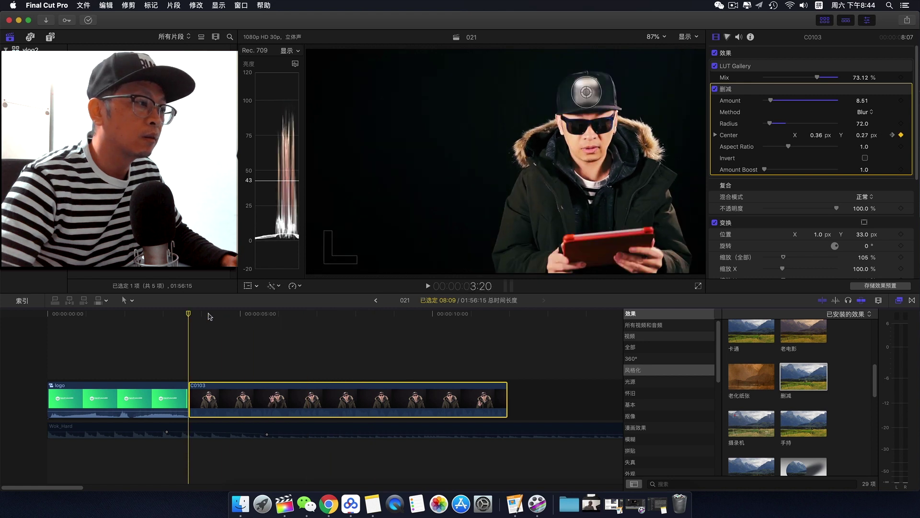
mouse_move(209, 317)
left_mouse_down()
mouse_move(477, 328)
mouse_move(207, 323)
mouse_move(450, 331)
left_mouse_up()
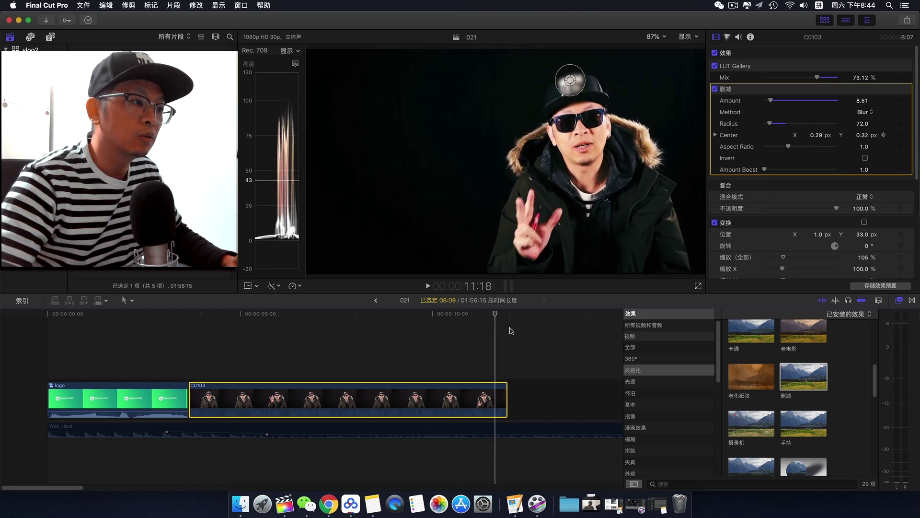
key("space")
left_click_drag(475, 331, 189, 318)
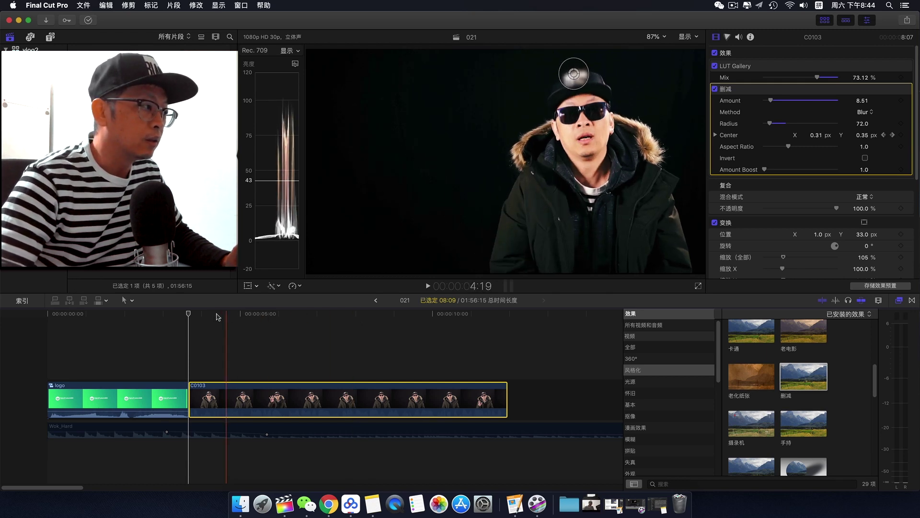
left_click_drag(191, 314, 376, 320)
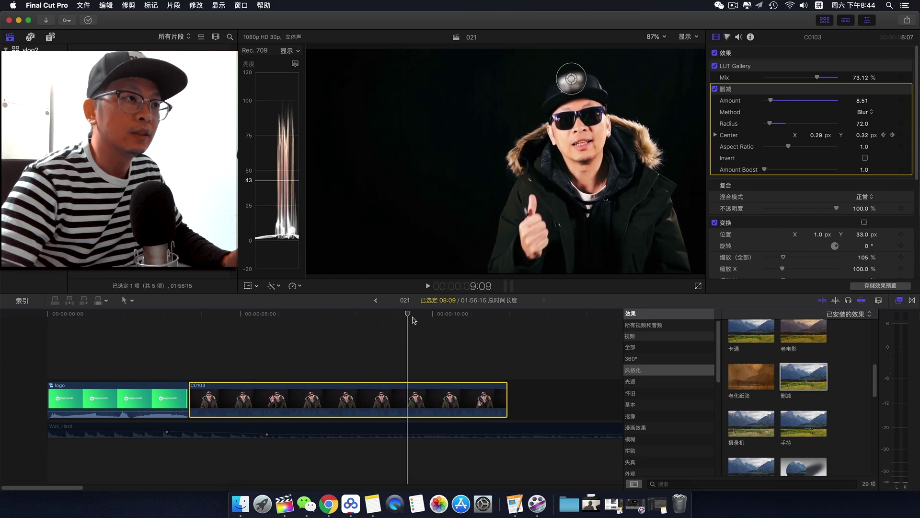
key("Up")
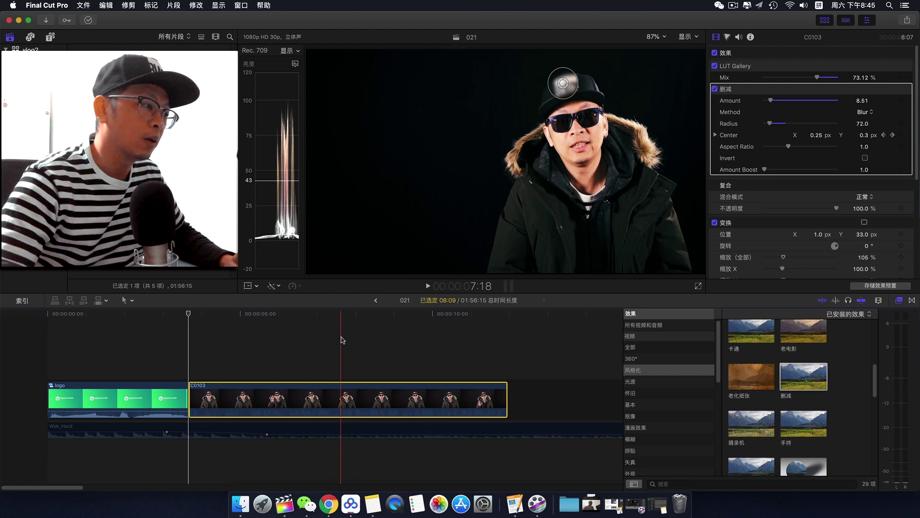
left_click(380, 313)
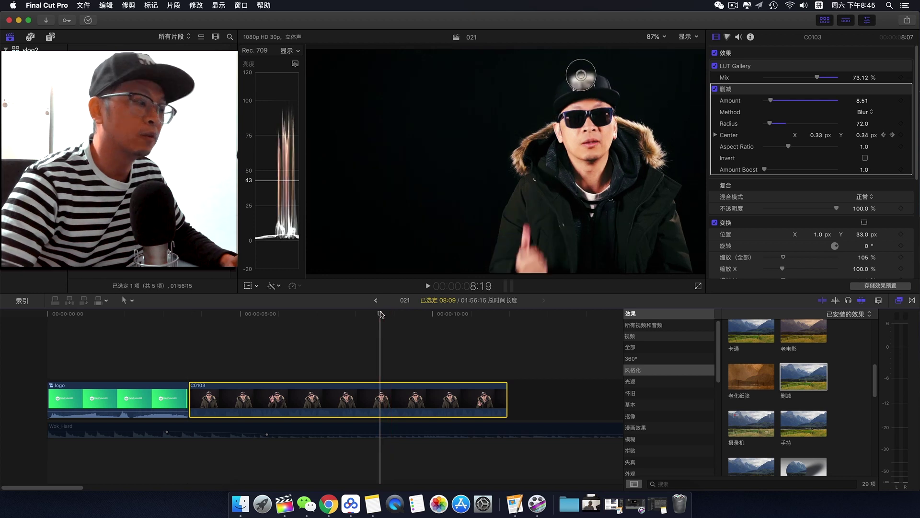